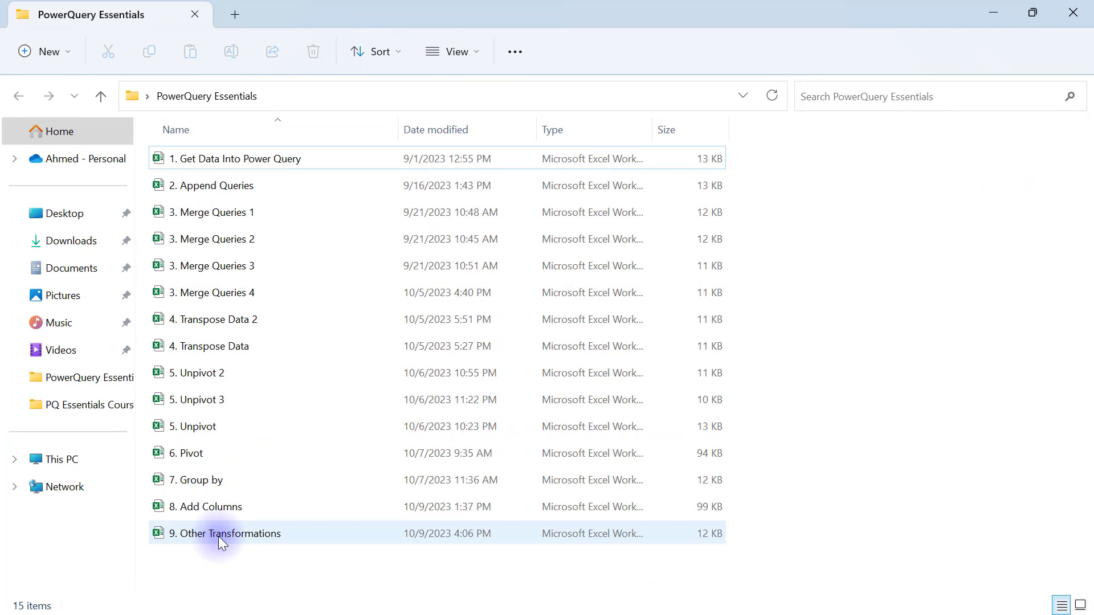
Open the 9. Other Transformations workbook and inspect the blank Ship Mode cells below each First Class group.
double_click(207, 540)
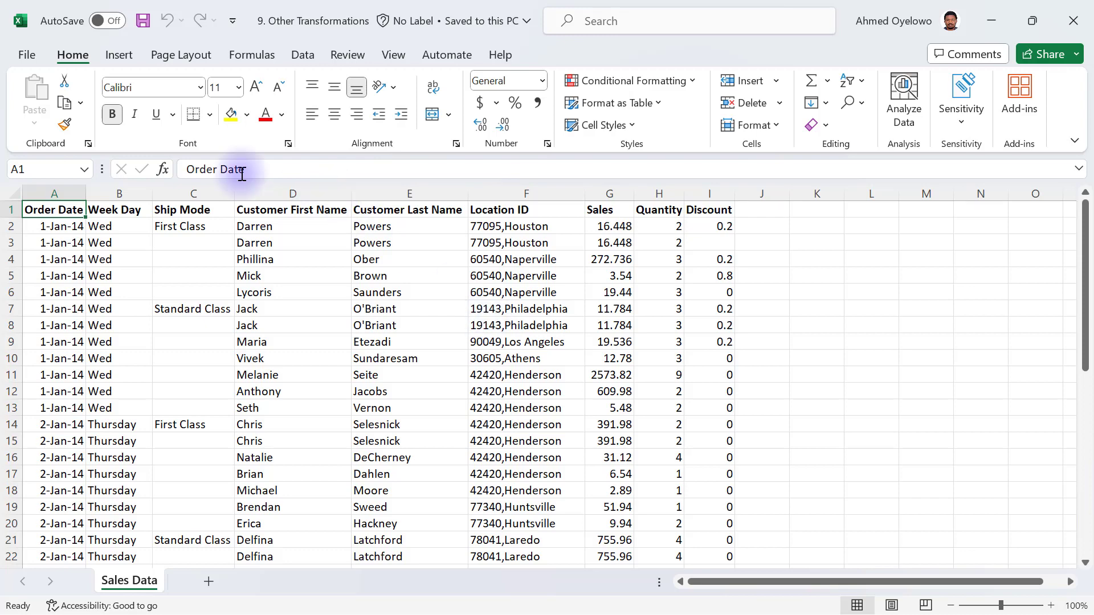
left_click(191, 194)
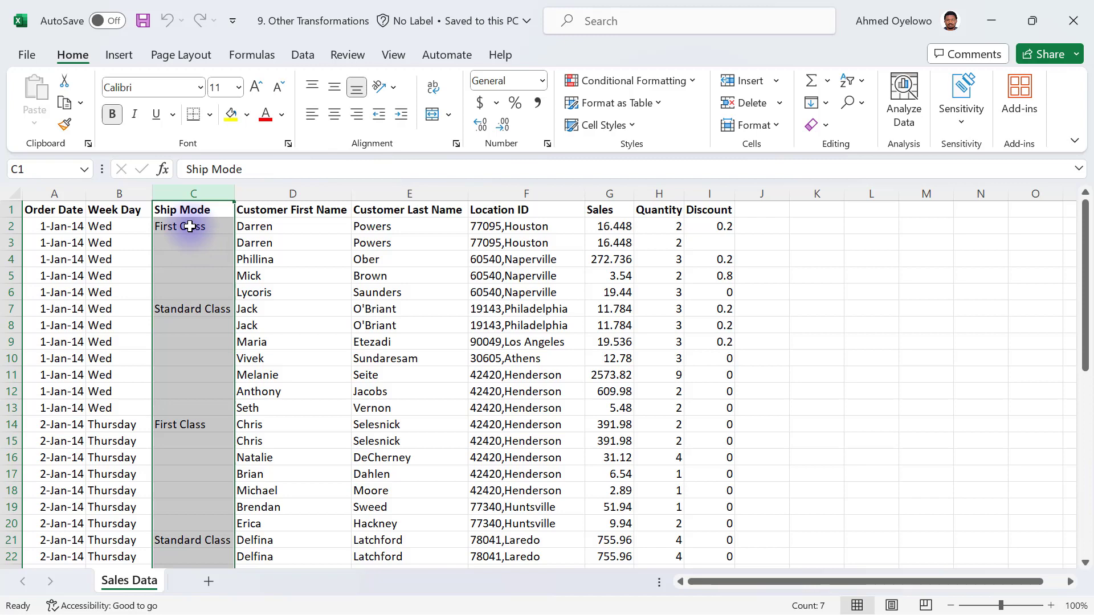
left_click_drag(189, 226, 207, 407)
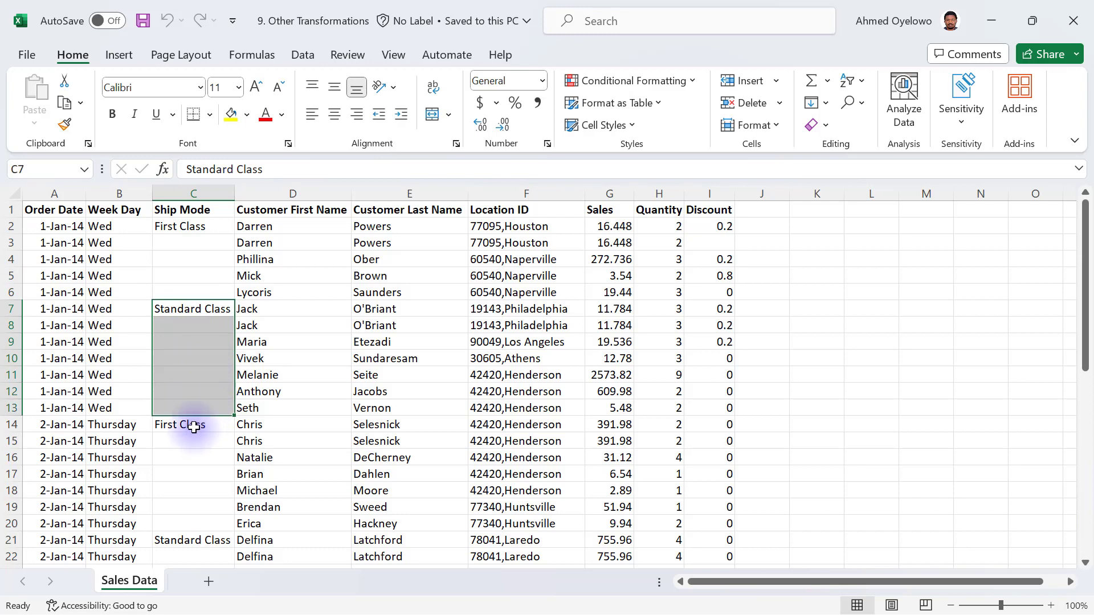
left_click_drag(193, 427, 205, 523)
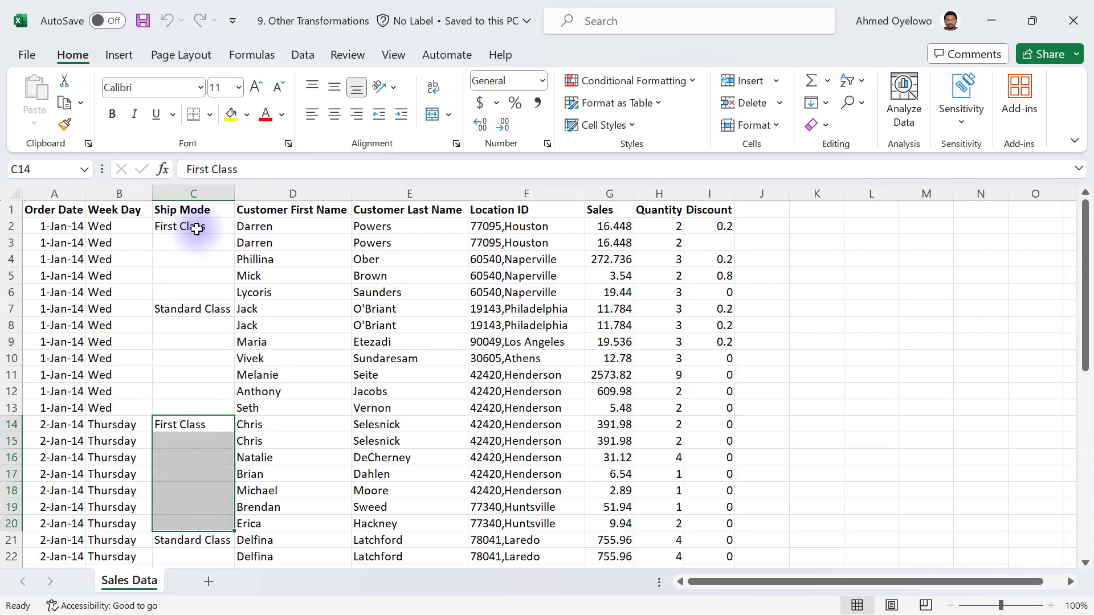
left_click(194, 195)
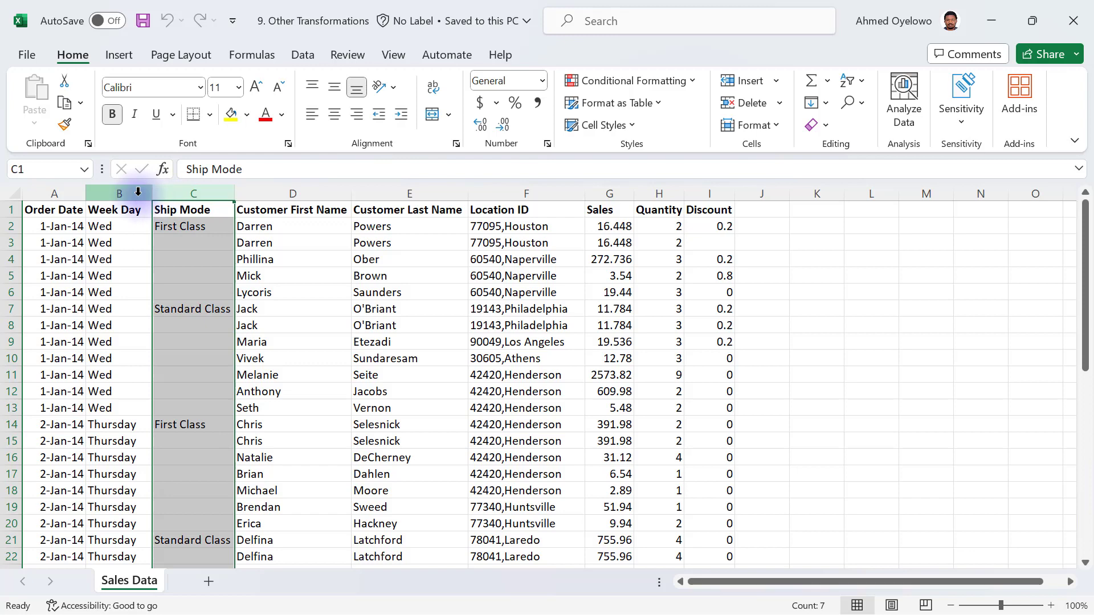
left_click(108, 189)
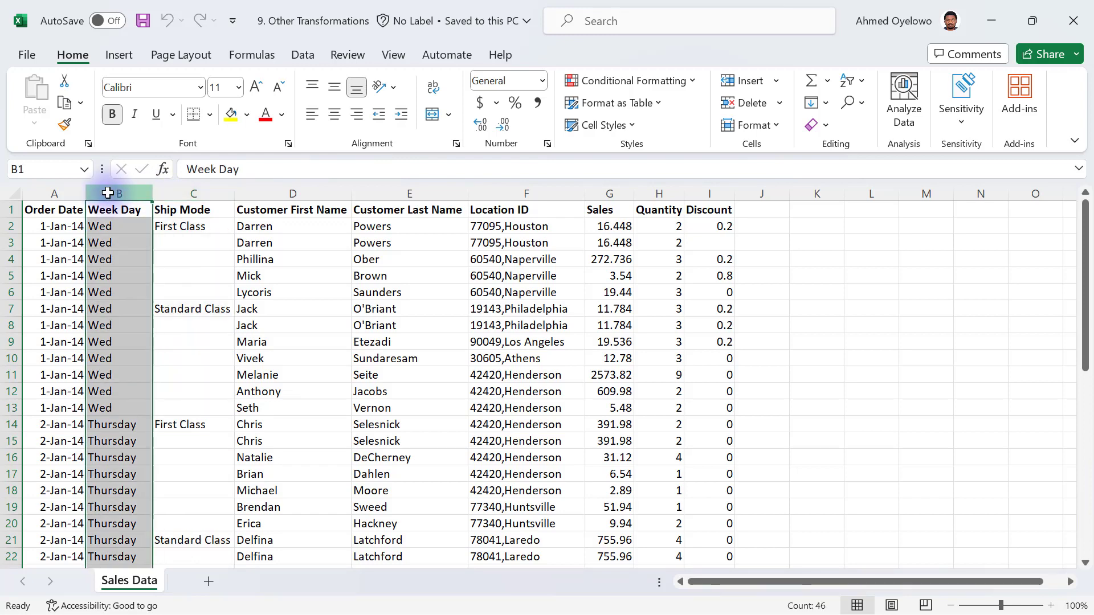
left_click_drag(1086, 227, 1089, 210)
left_click(132, 228)
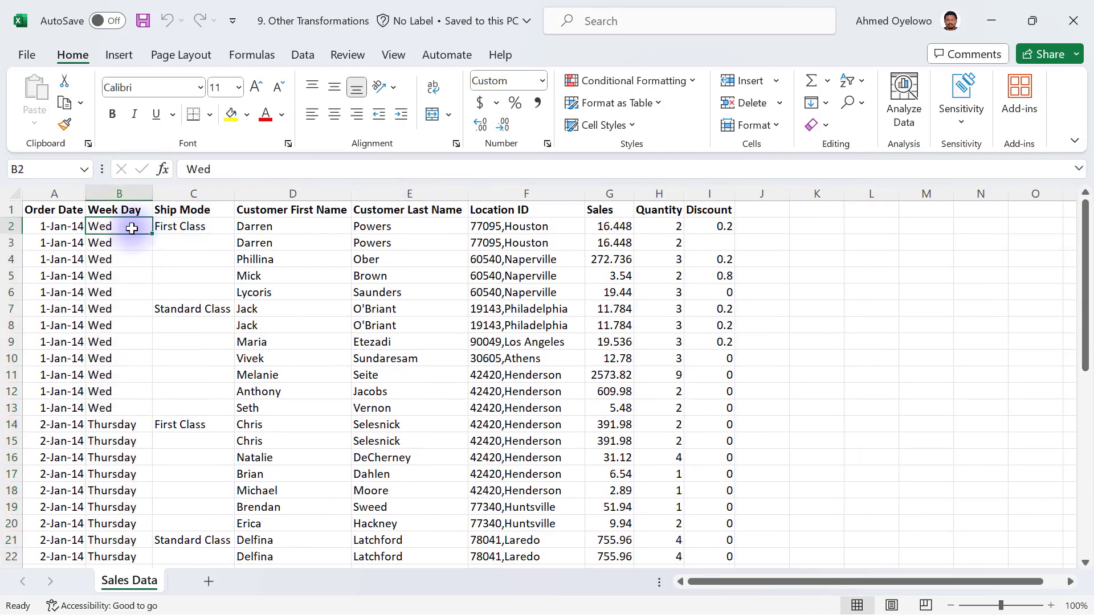
left_click_drag(122, 225, 120, 405)
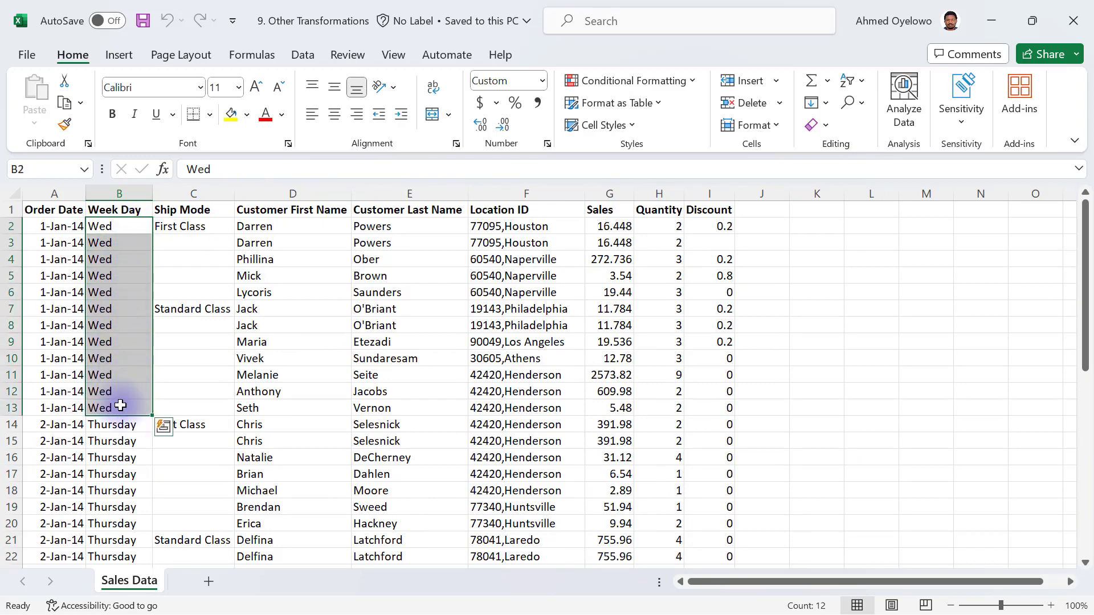
left_click(293, 192)
left_click_drag(410, 193, 400, 195)
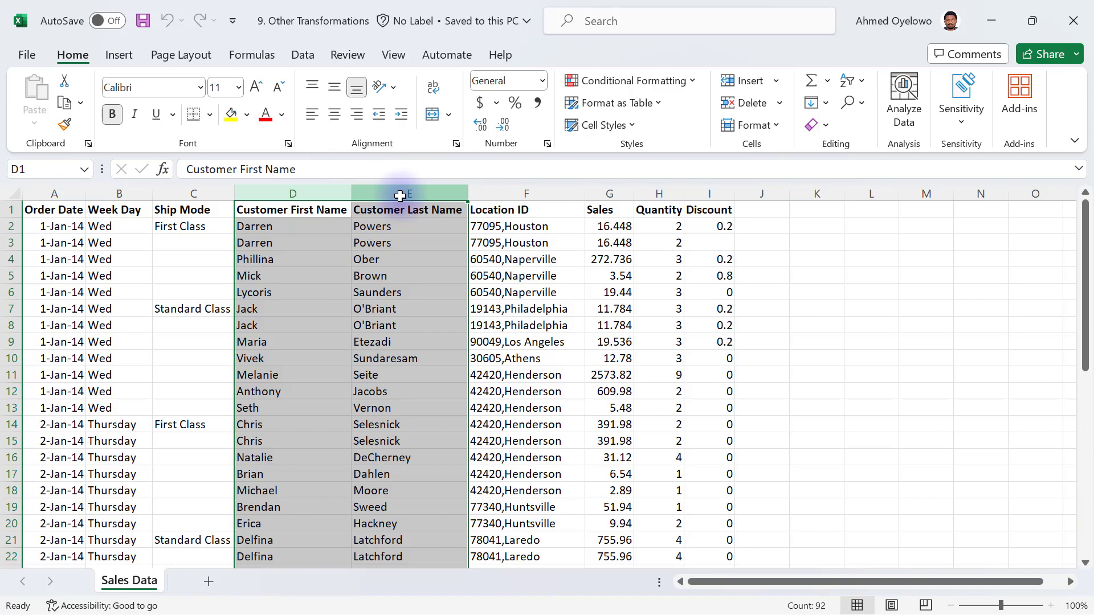
left_click(525, 194)
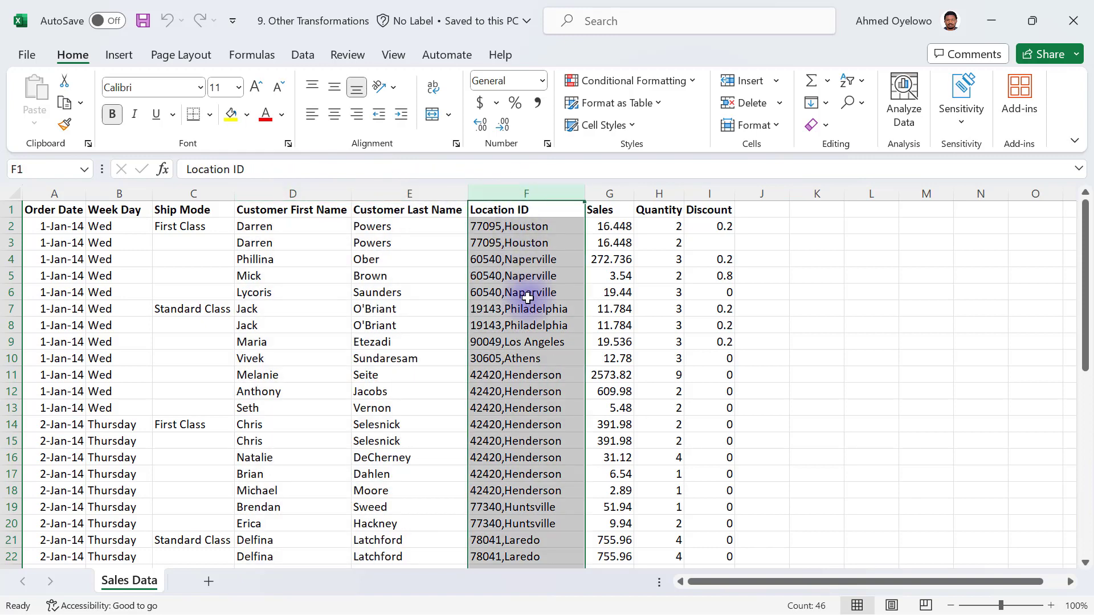
left_click(496, 227)
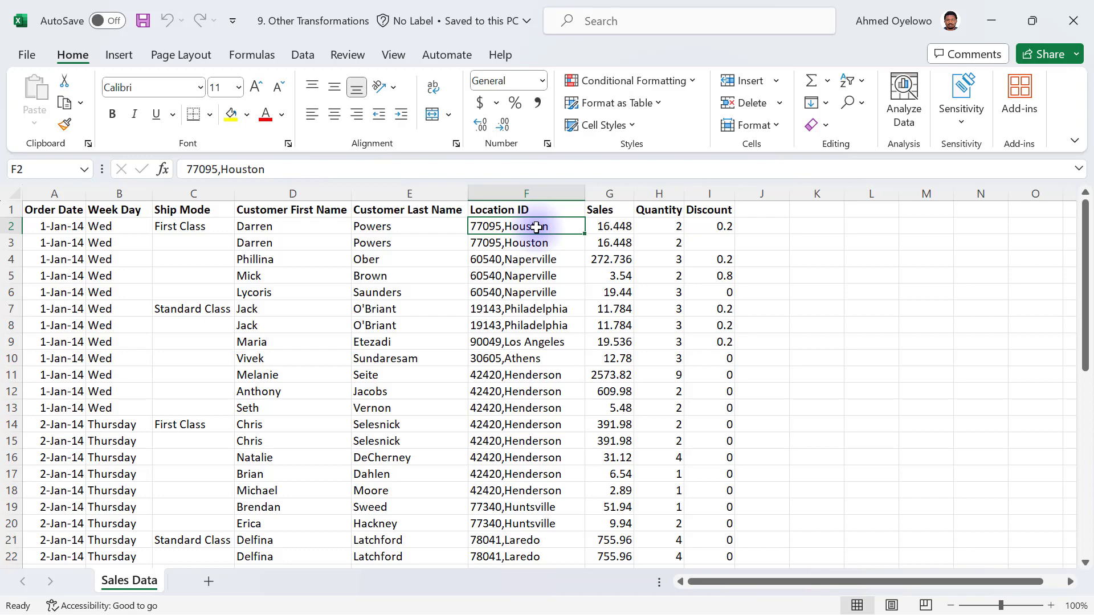
left_click(534, 262)
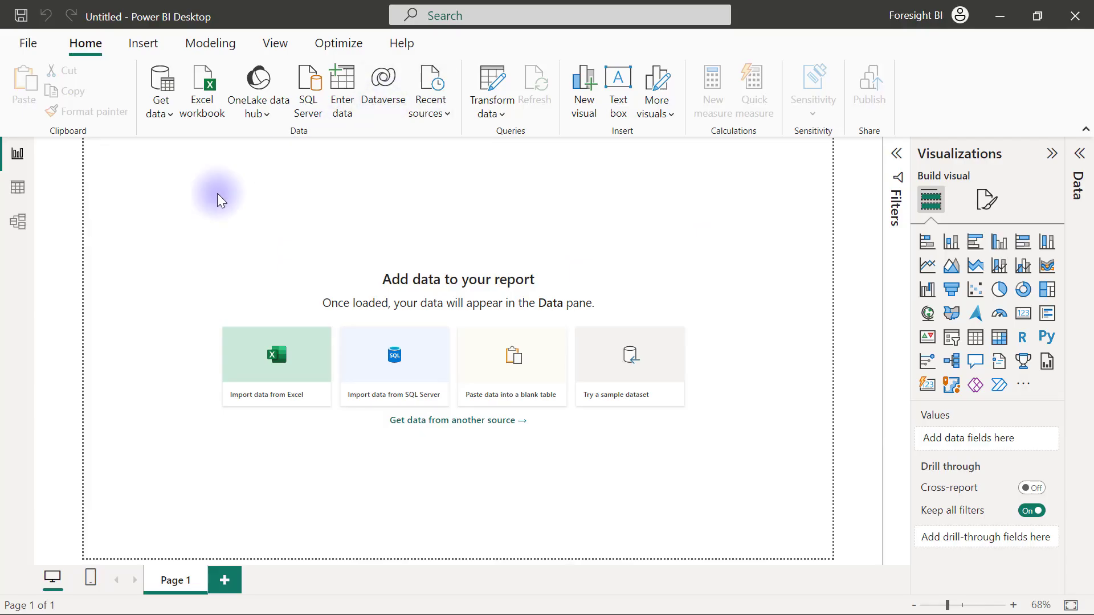
Load the Sales Data table from 9. Other Transformations.xlsx (PowerQuery Essentials folder) via Transform Data.
left_click(163, 114)
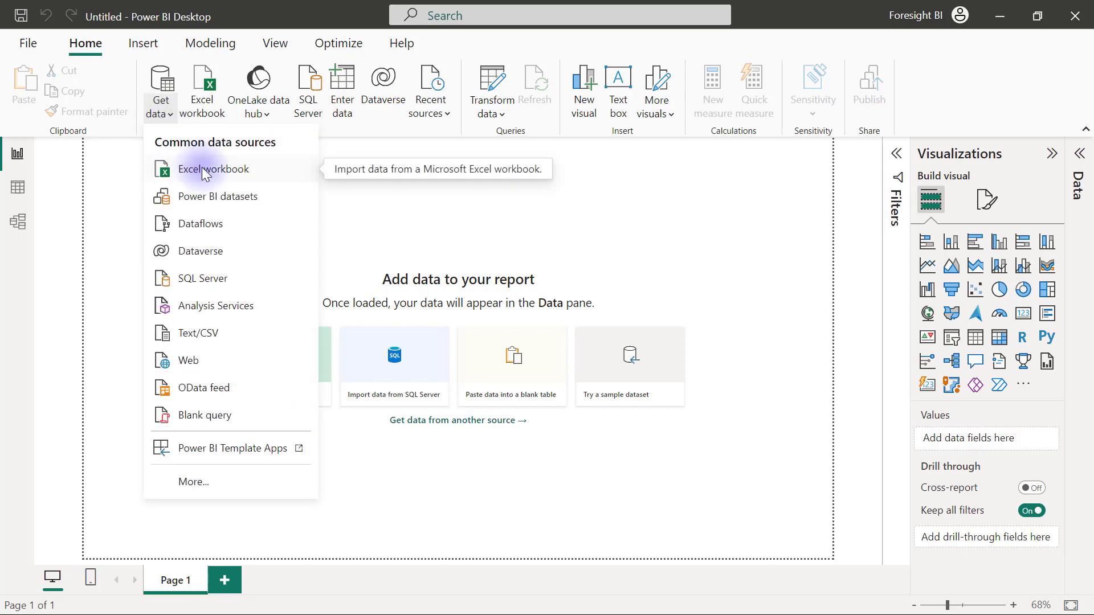
left_click(201, 166)
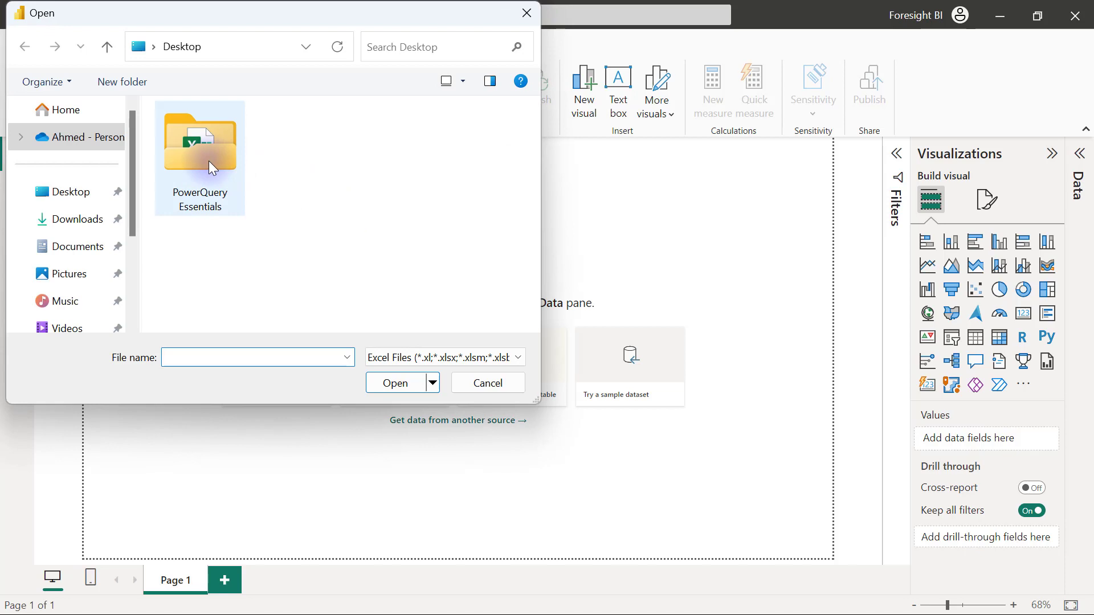
double_click(209, 160)
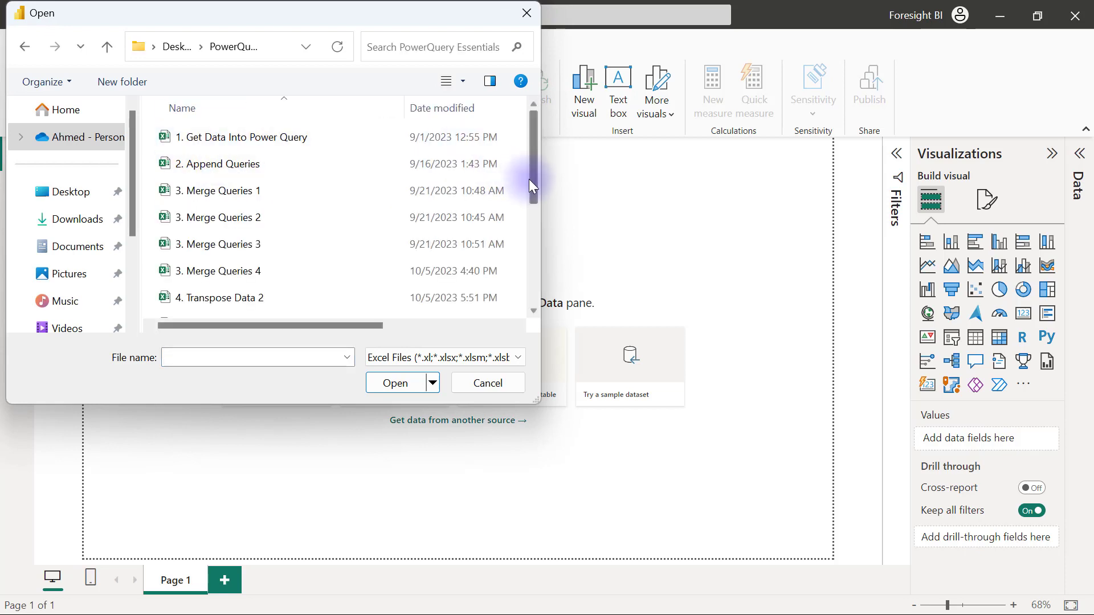
left_click_drag(534, 180, 535, 284)
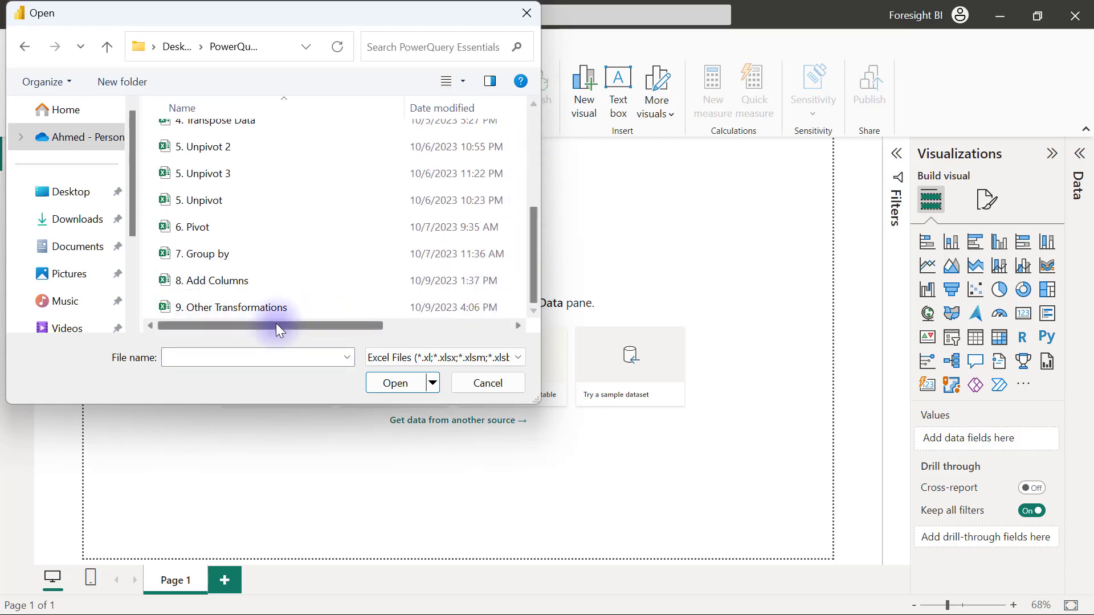
left_click(219, 307)
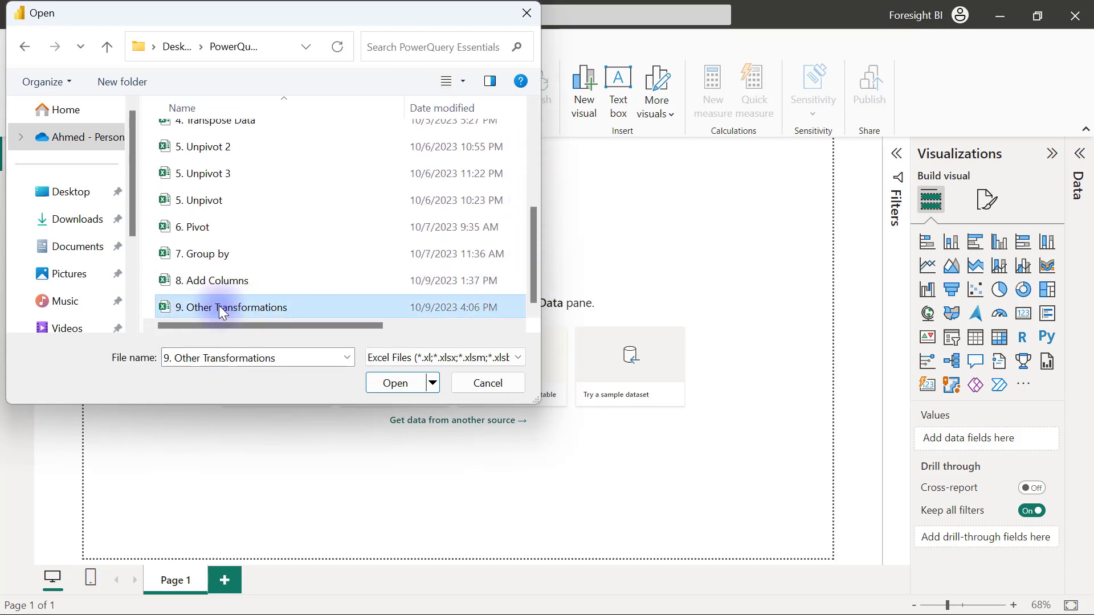
left_click(382, 383)
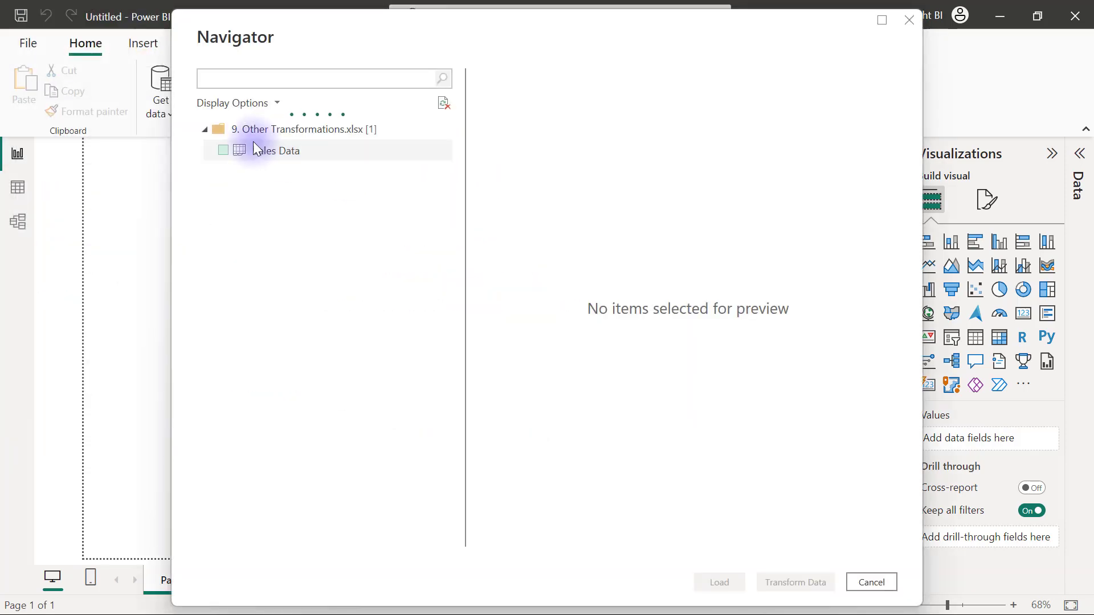
left_click(223, 149)
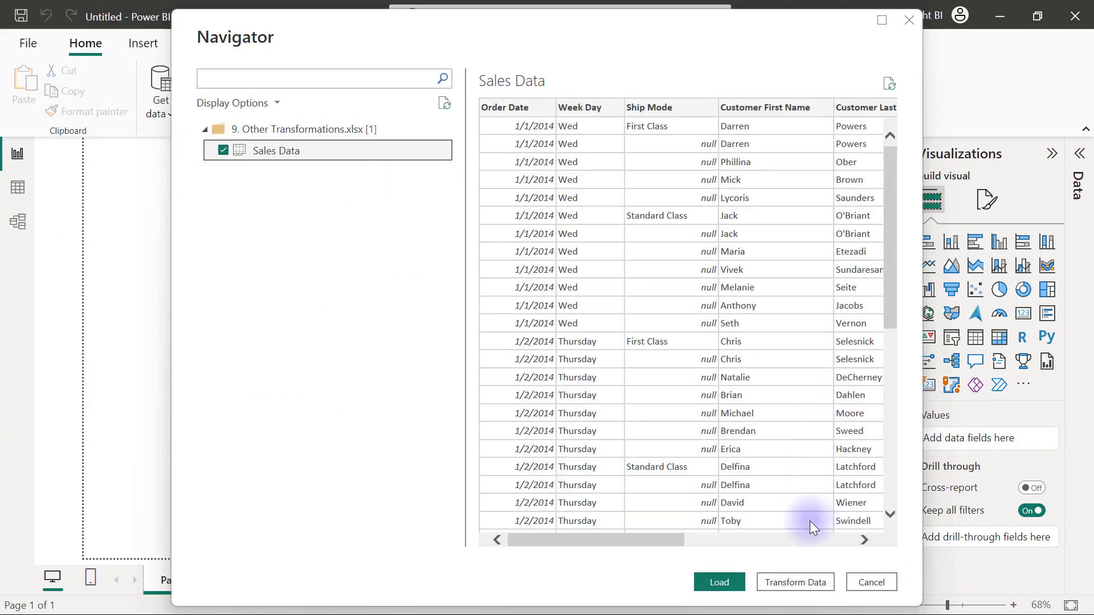
left_click(789, 583)
left_click(282, 240)
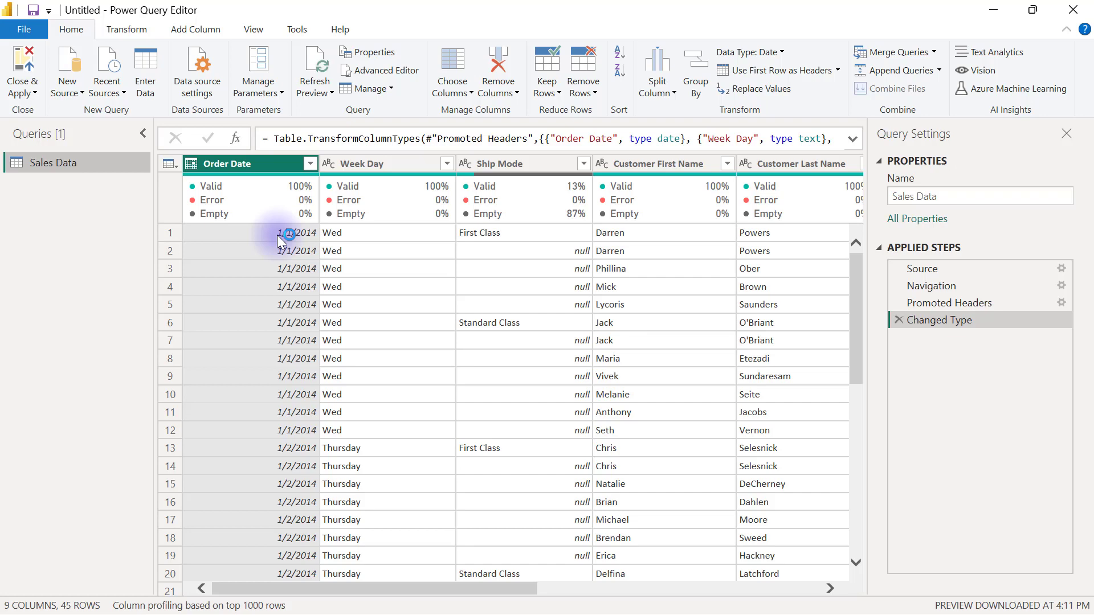
Look through the Transform and Add Column ribbons, then select the Ship Mode column.
left_click(123, 34)
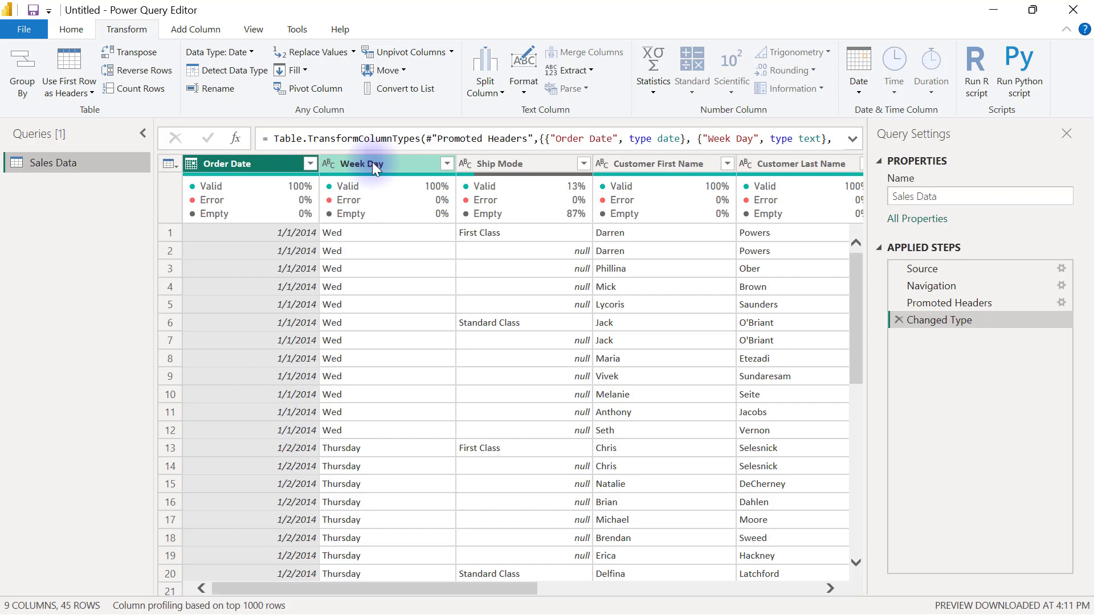
right_click(374, 166)
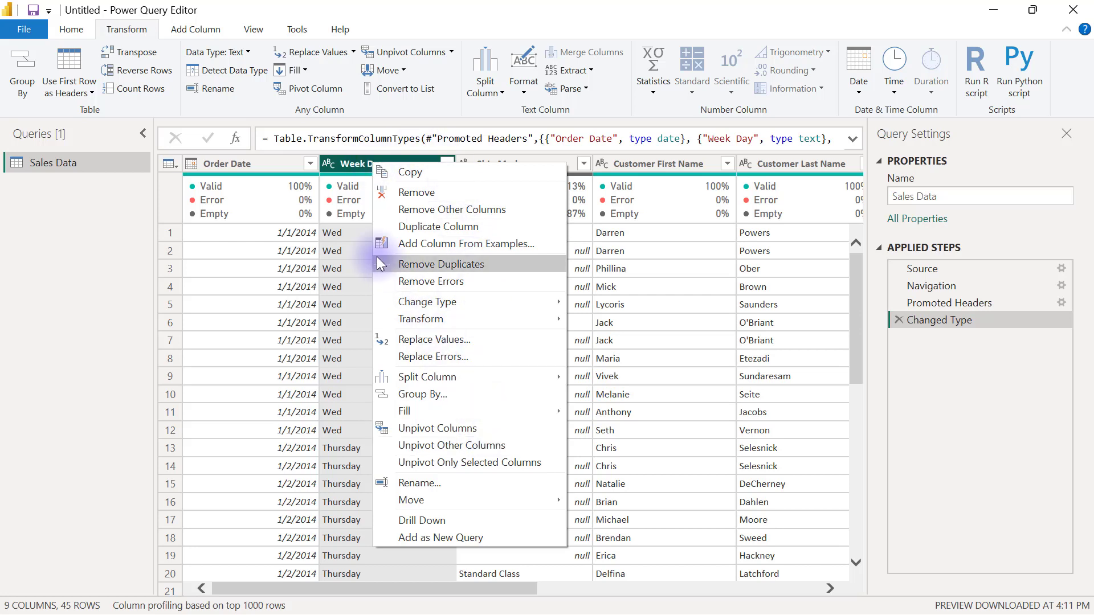
left_click(262, 165)
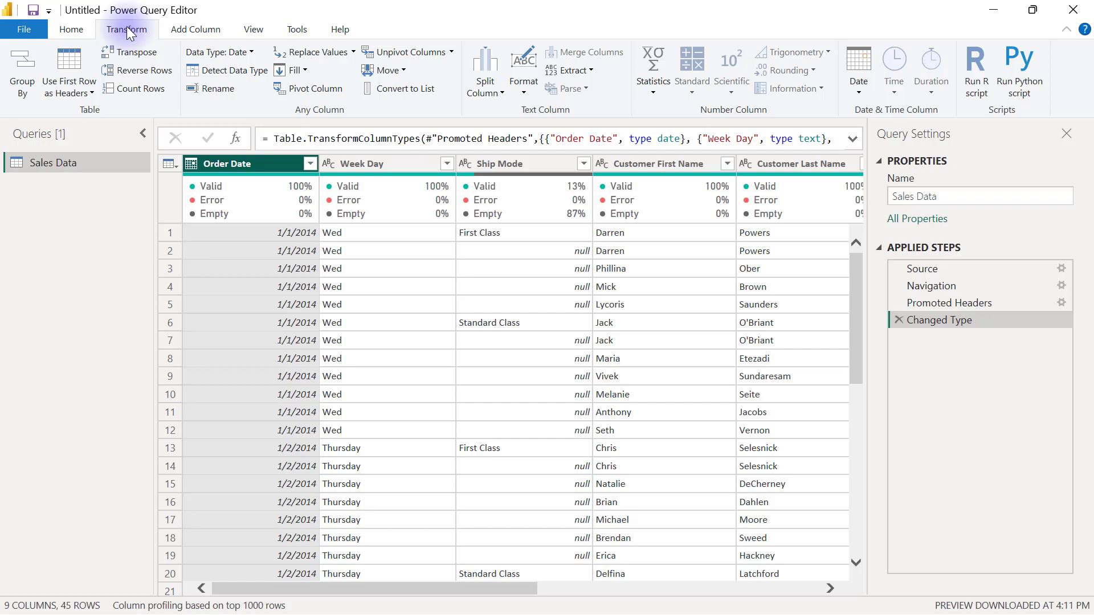
left_click(73, 32)
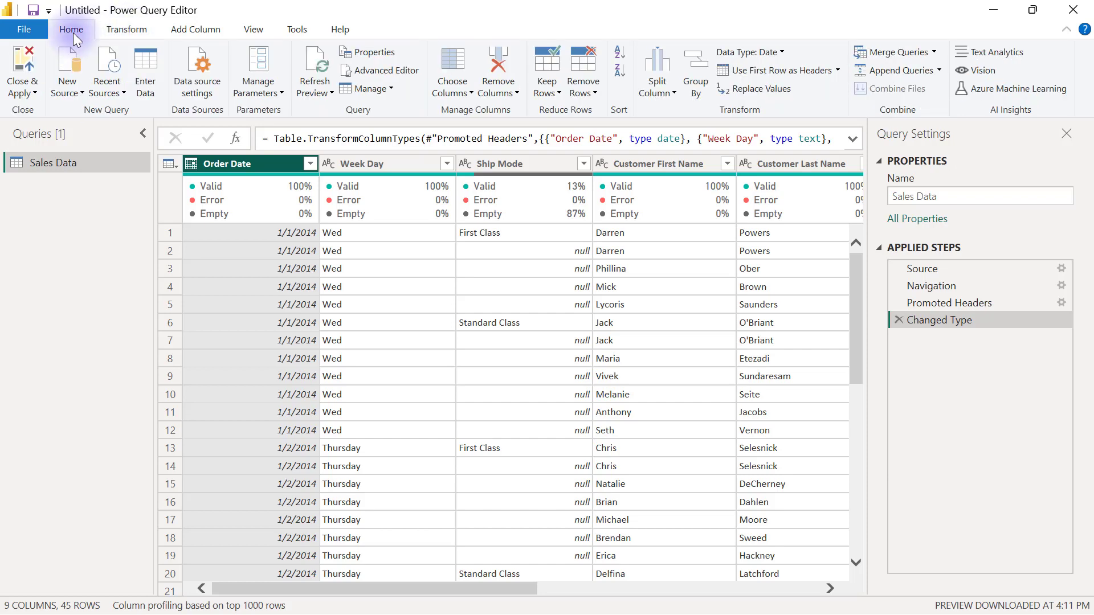
left_click(190, 29)
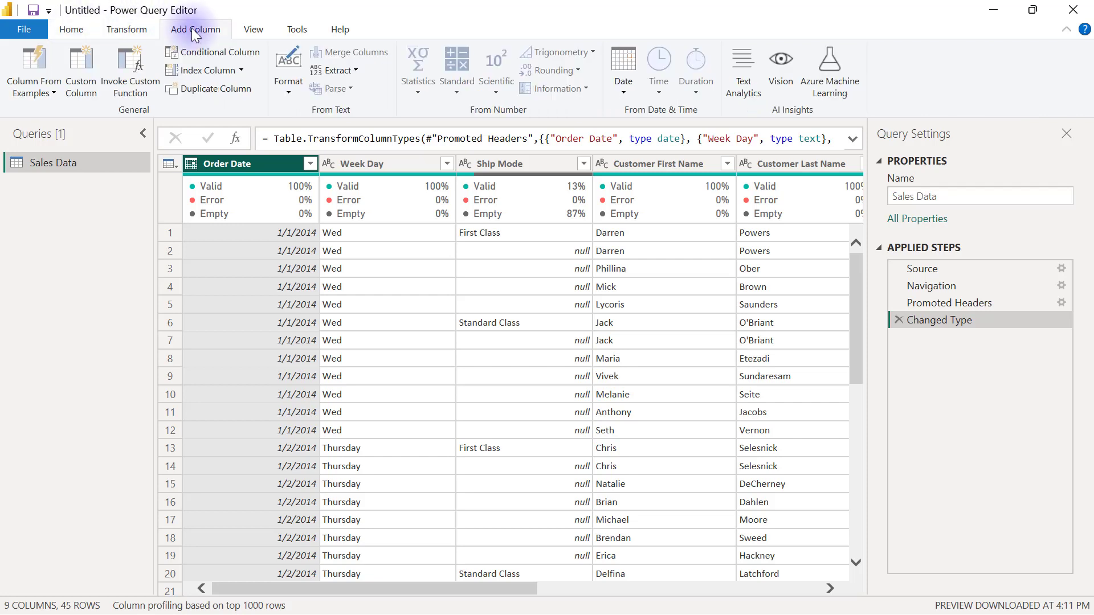
left_click(521, 164)
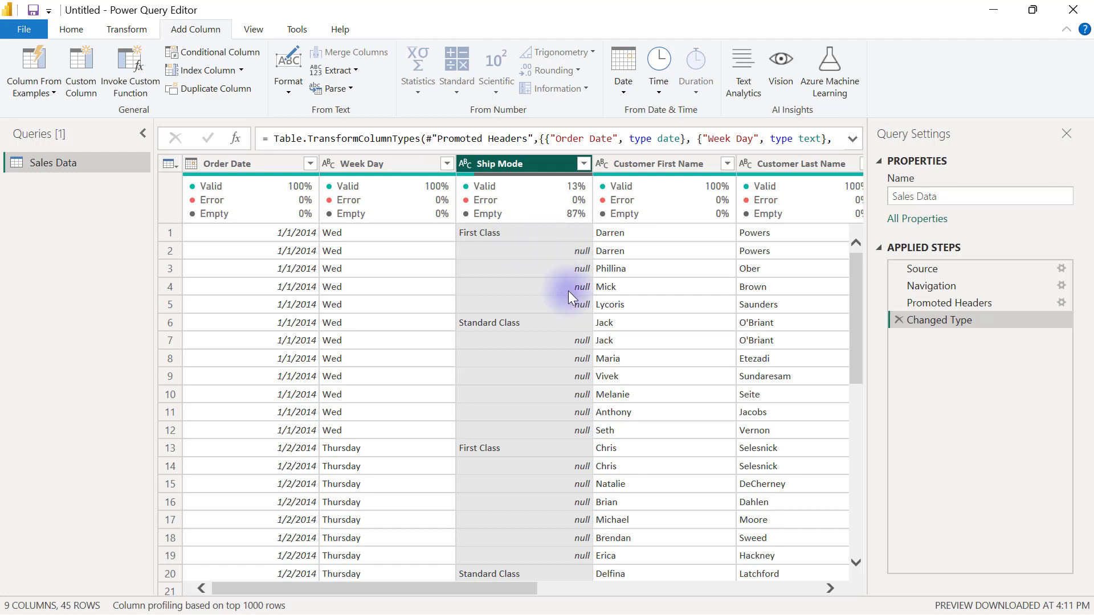
Check the Ship Mode values in rows 1, 5, 6, 12 and 13, First Class, Standard Class and nulls.
left_click(498, 234)
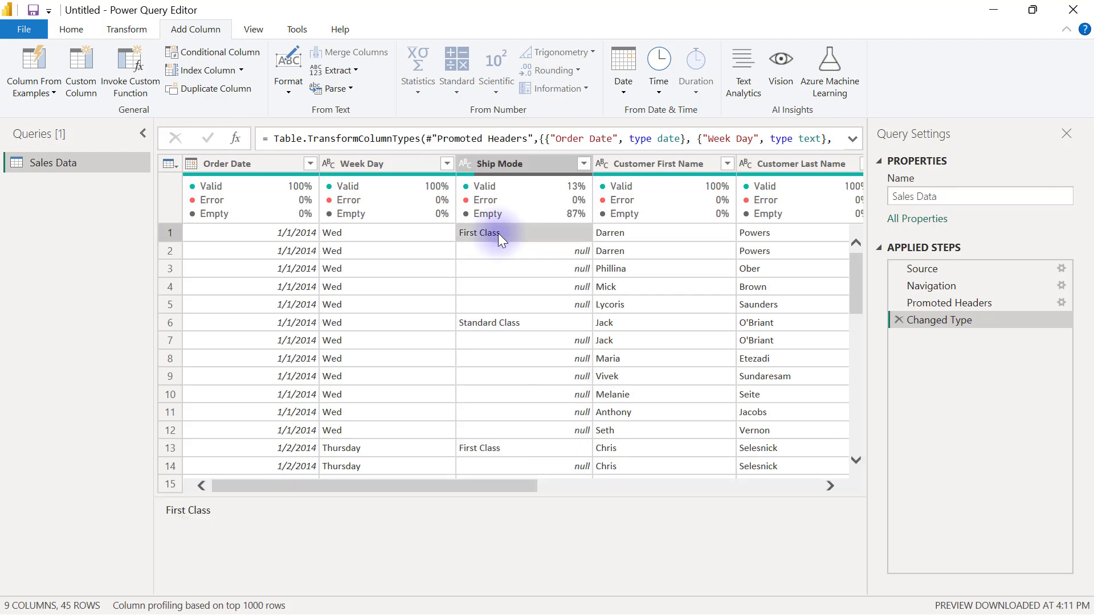
left_click(541, 299)
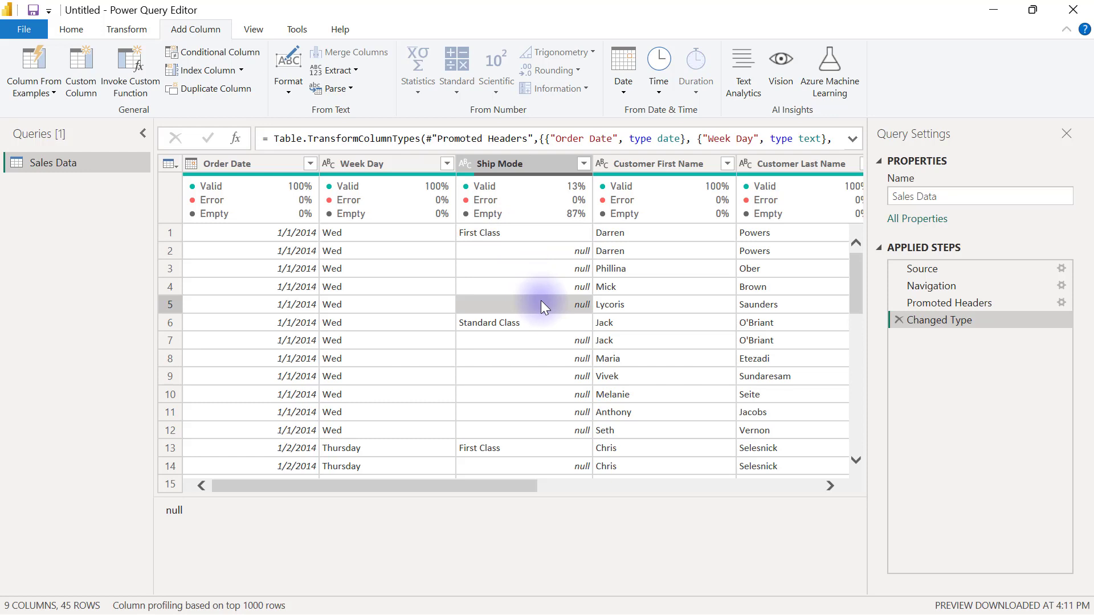
left_click(515, 323)
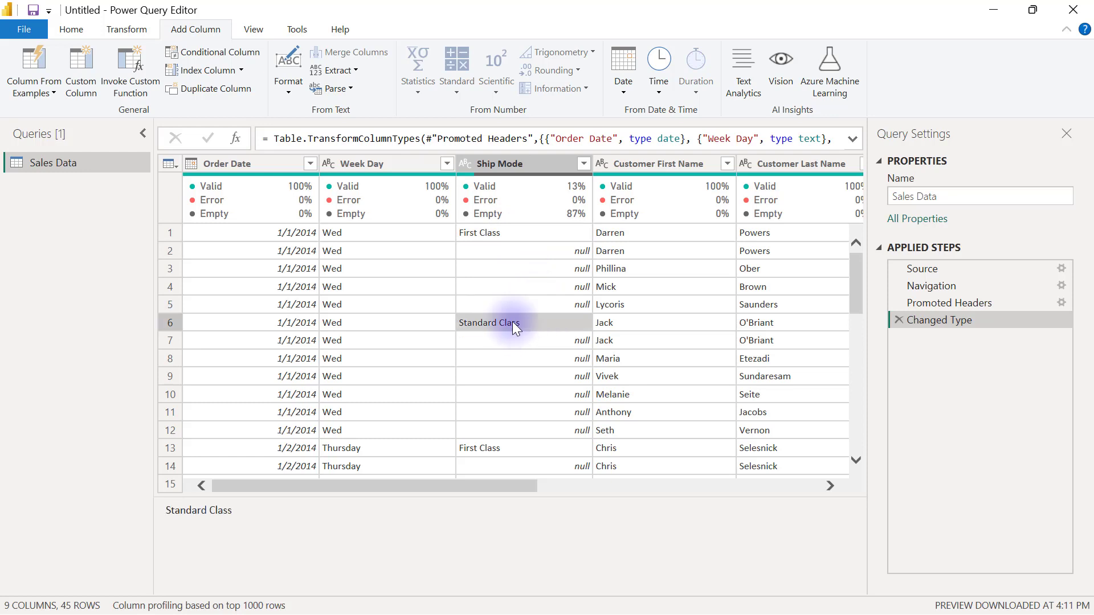
left_click(560, 431)
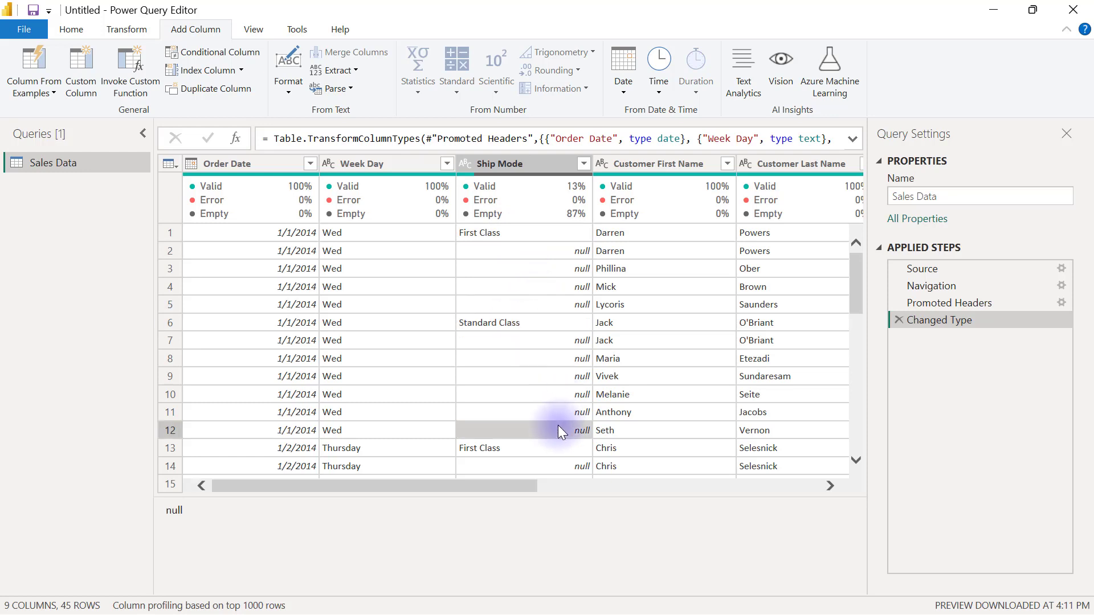
left_click(509, 447)
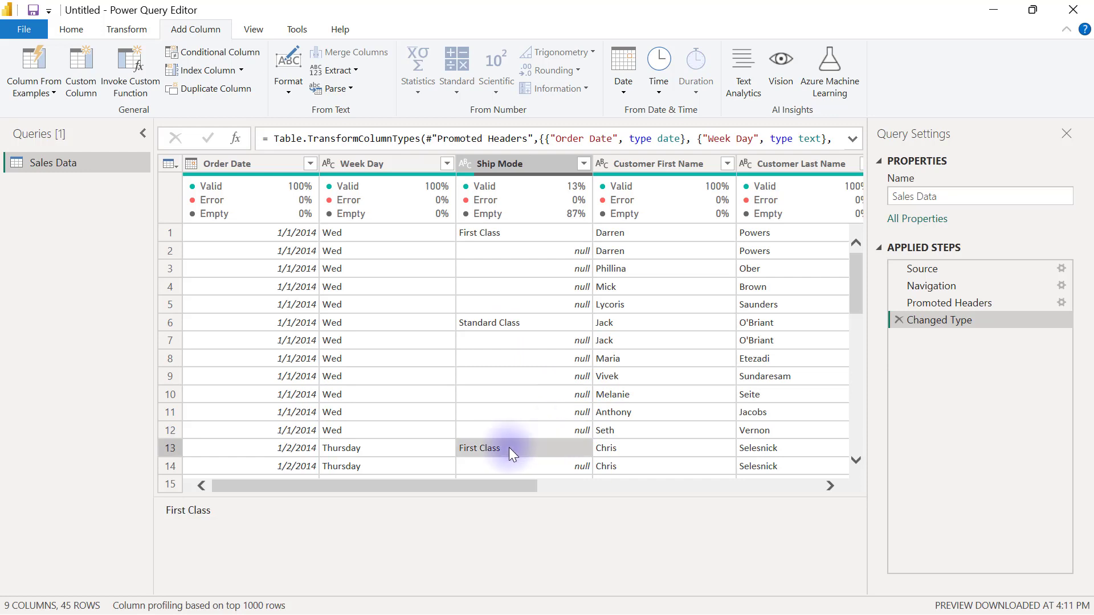
Apply Fill Down to the Ship Mode column so nulls take the value above.
left_click(532, 162)
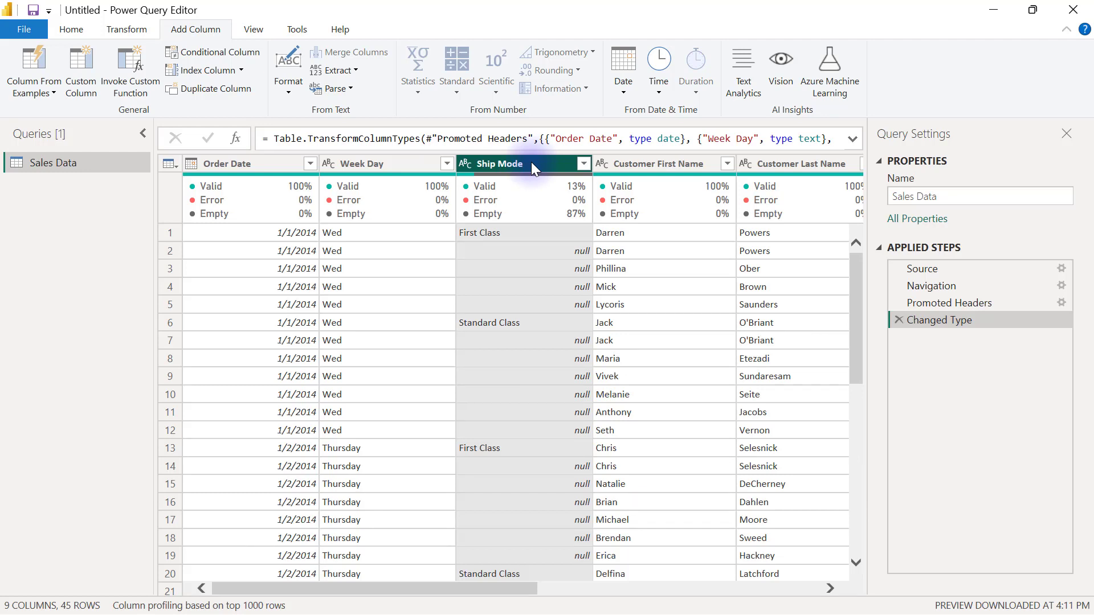
right_click(512, 166)
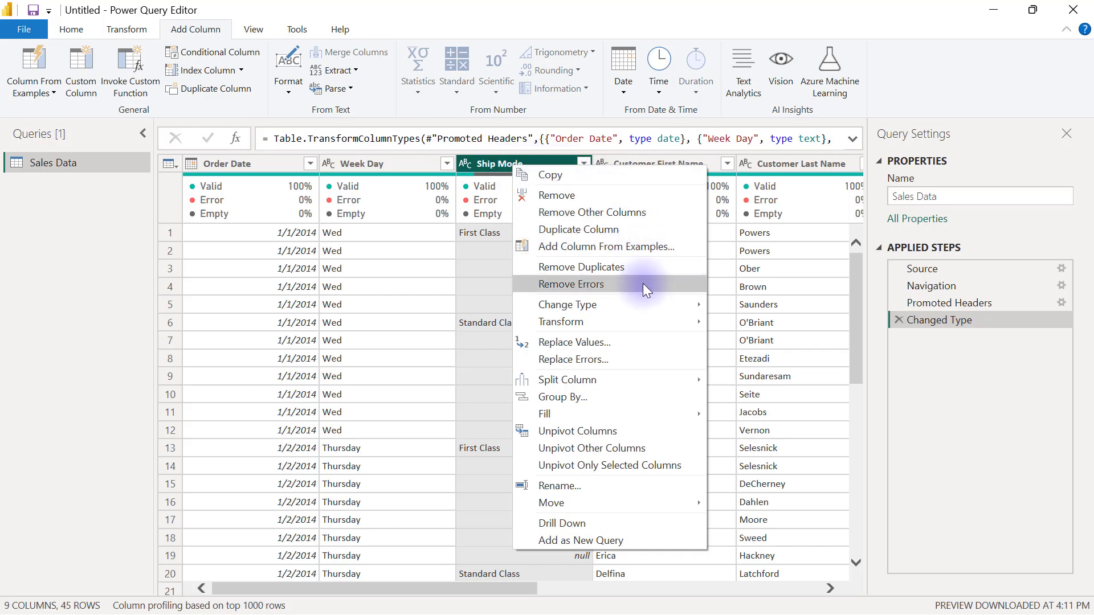
mouse_move(621, 412)
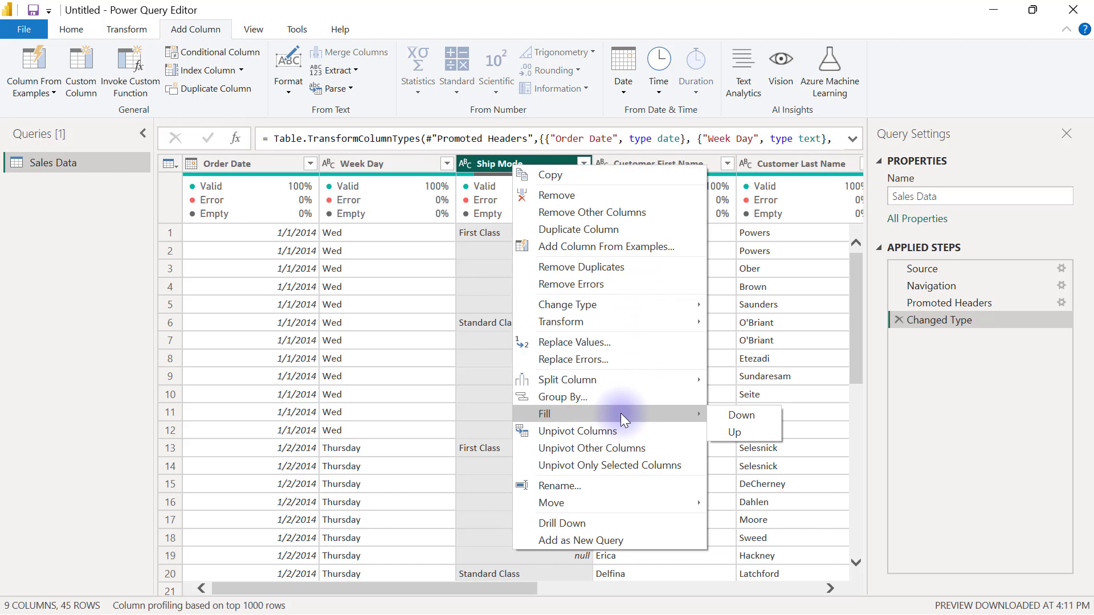
left_click(736, 415)
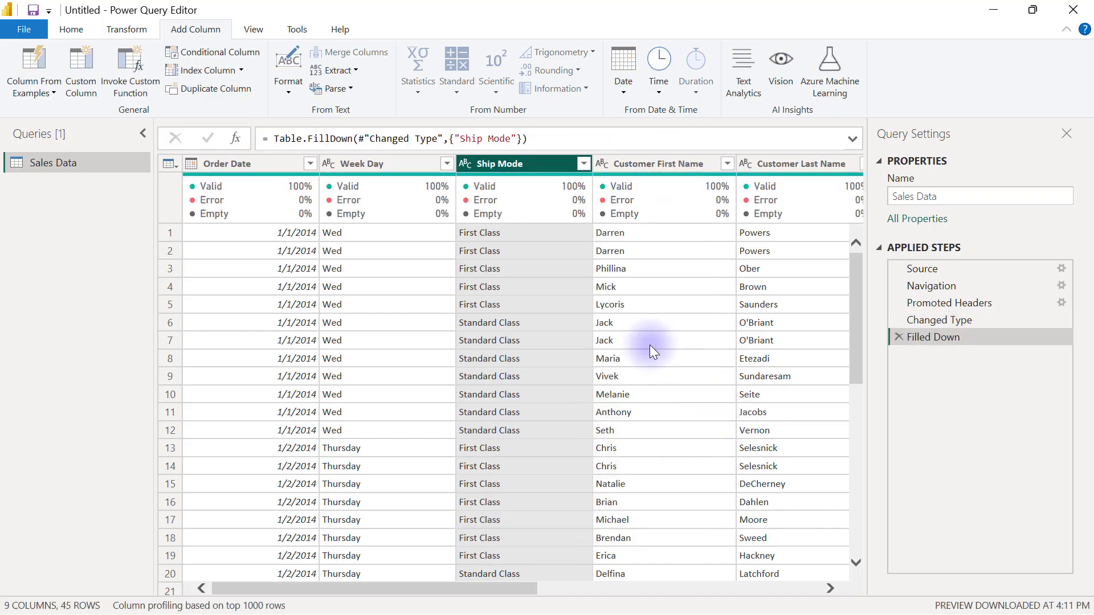
Use Replace Values on the Week Day column to change 'Wed' to 'Wednesday'.
left_click(371, 165)
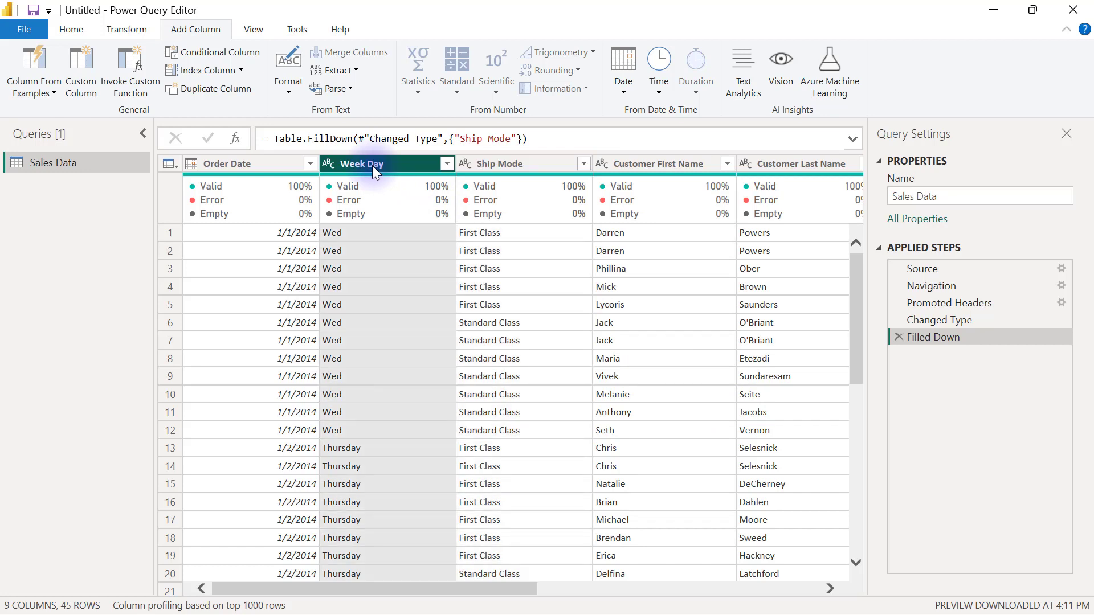
left_click(370, 235)
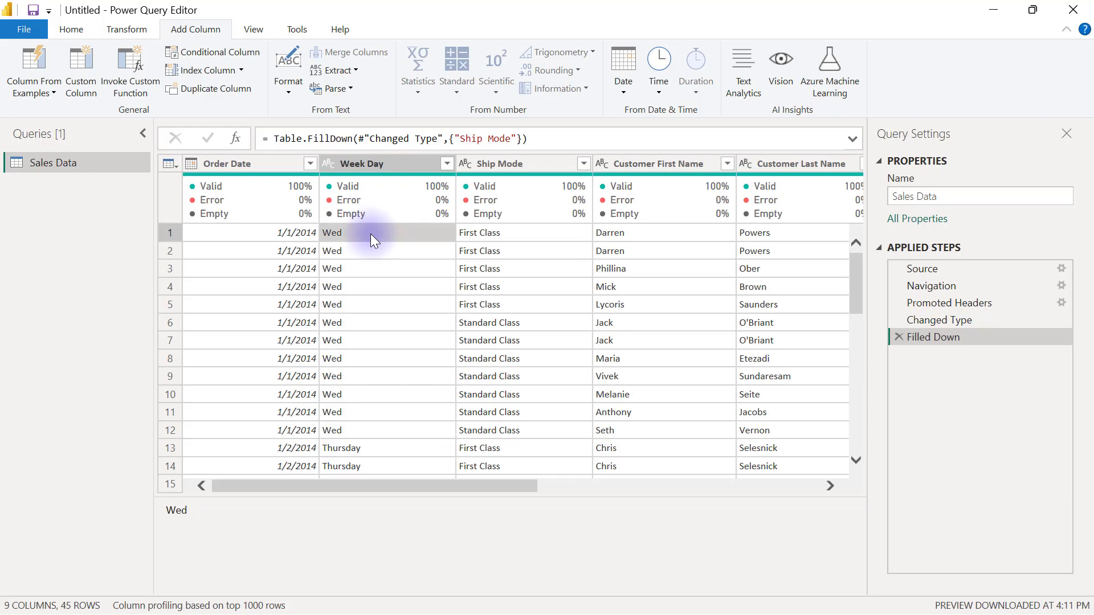
left_click(374, 165)
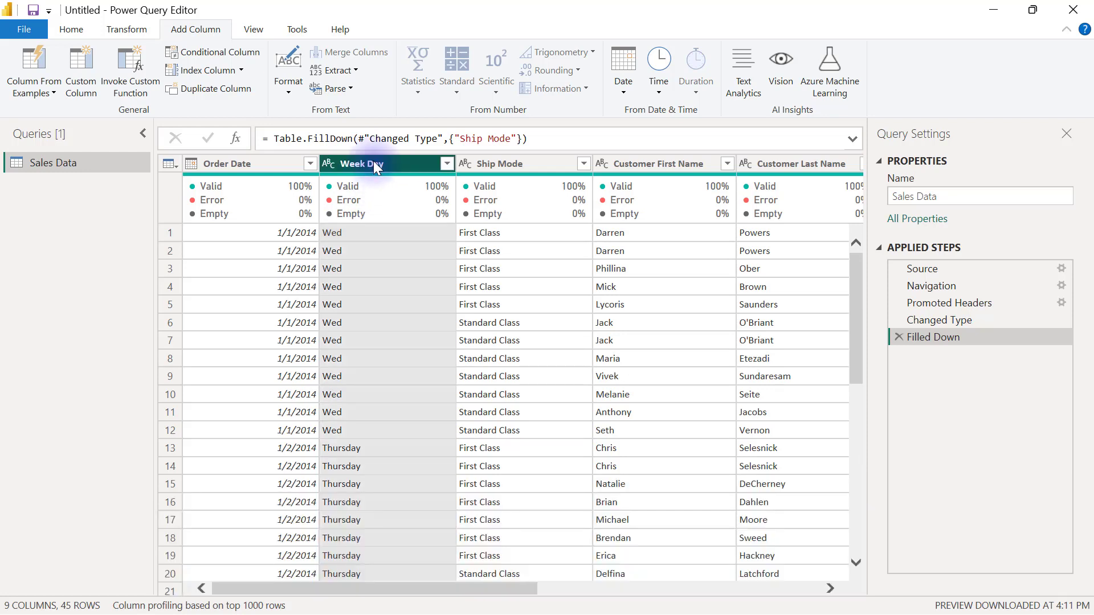
right_click(374, 165)
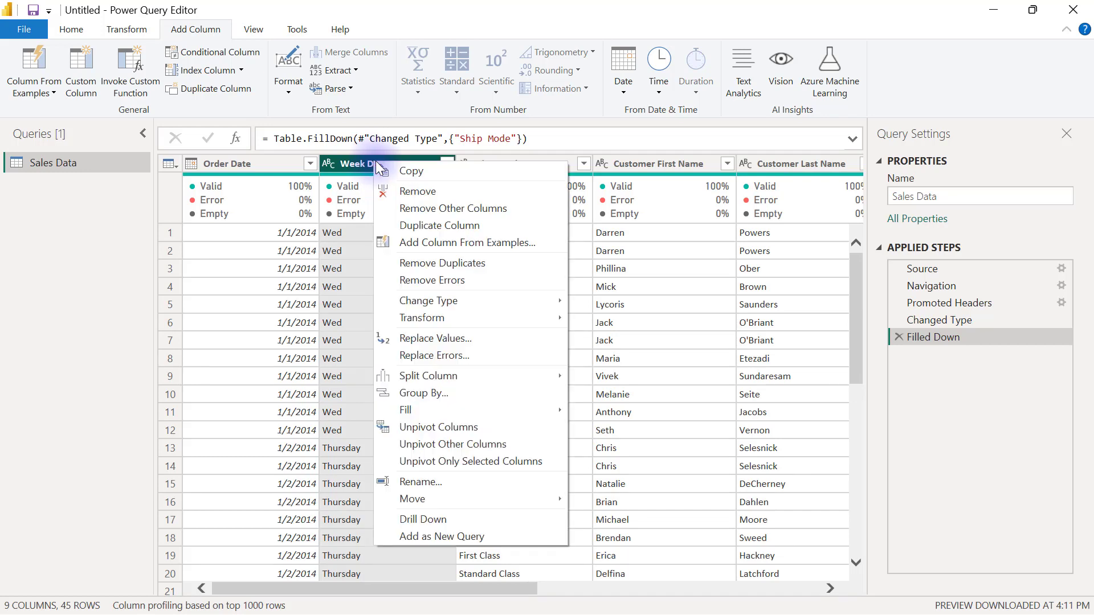
left_click(457, 340)
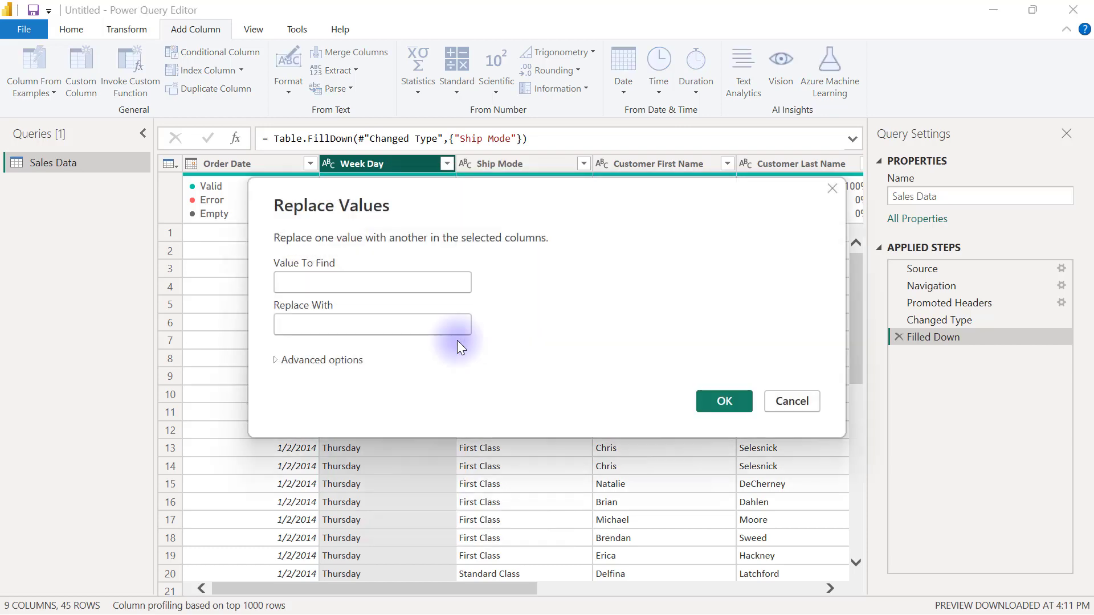
left_click_drag(540, 199, 699, 209)
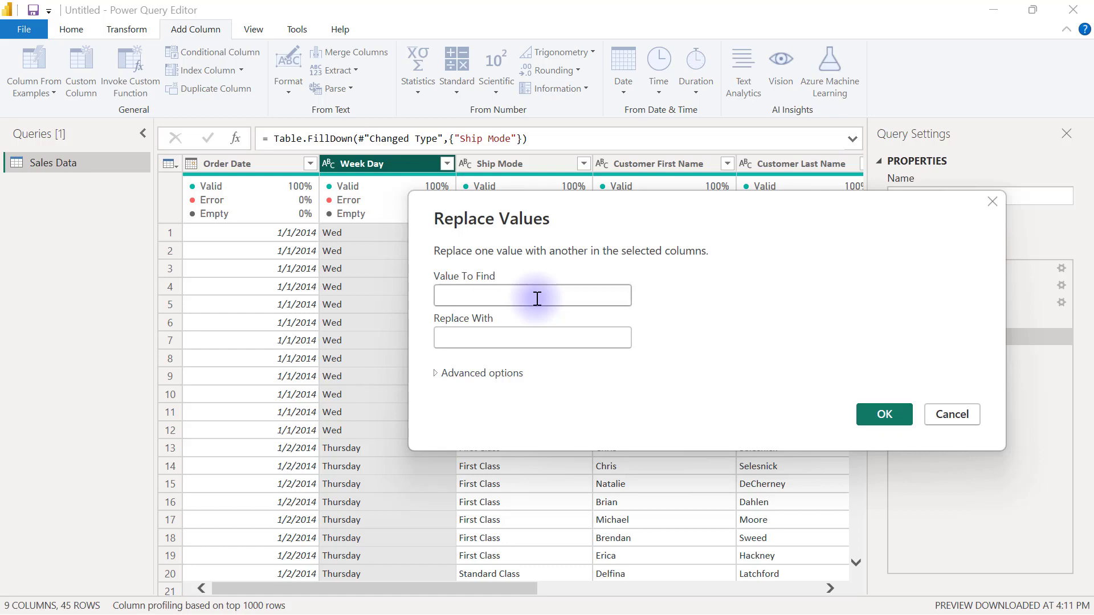
type("Wed")
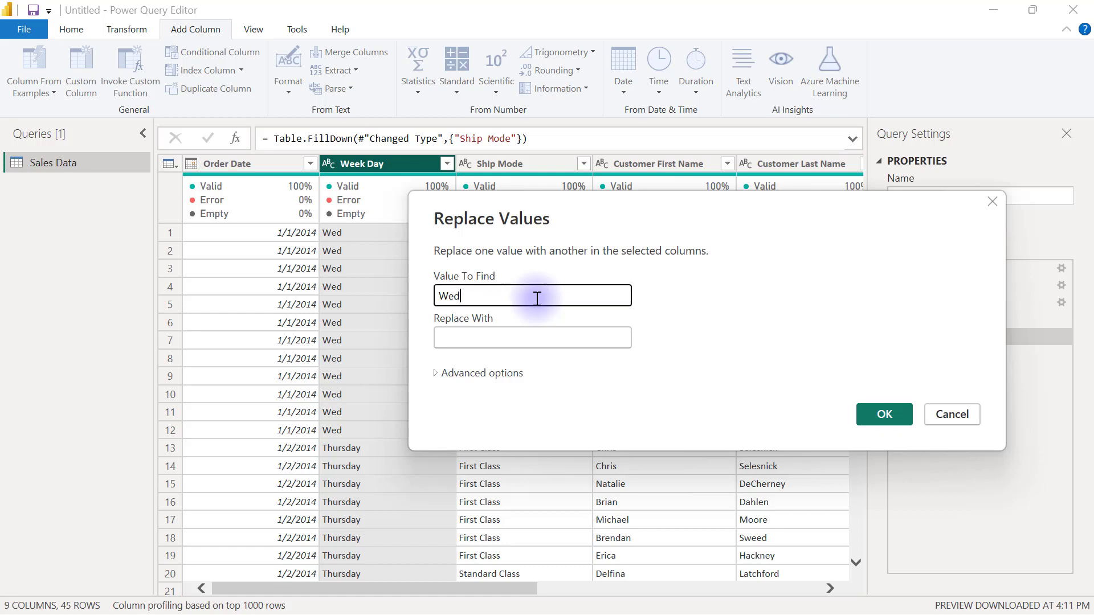
left_click(456, 335)
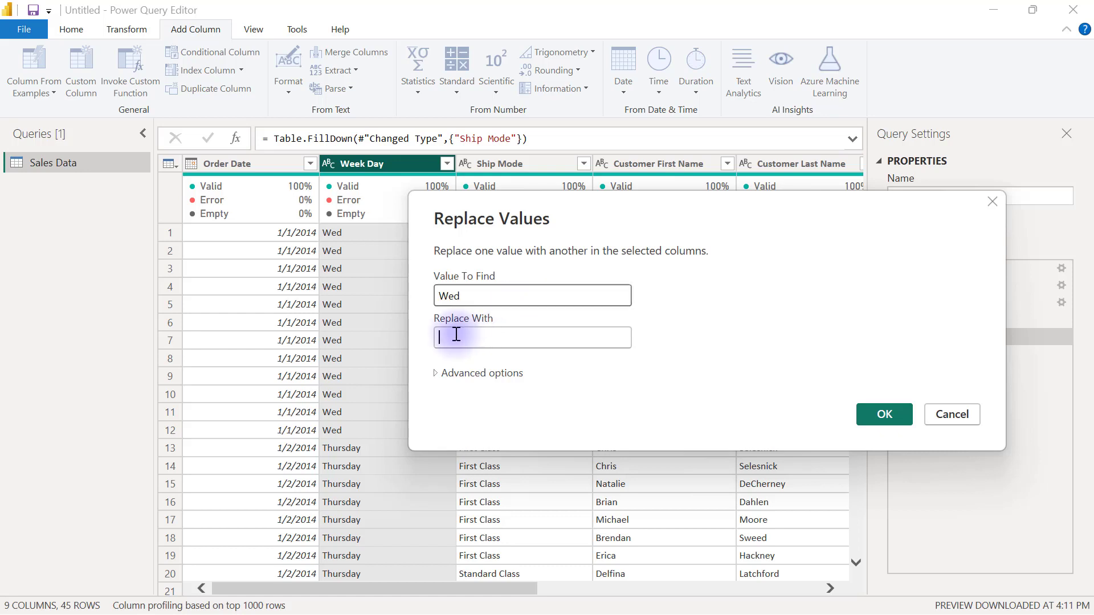
type("Wed")
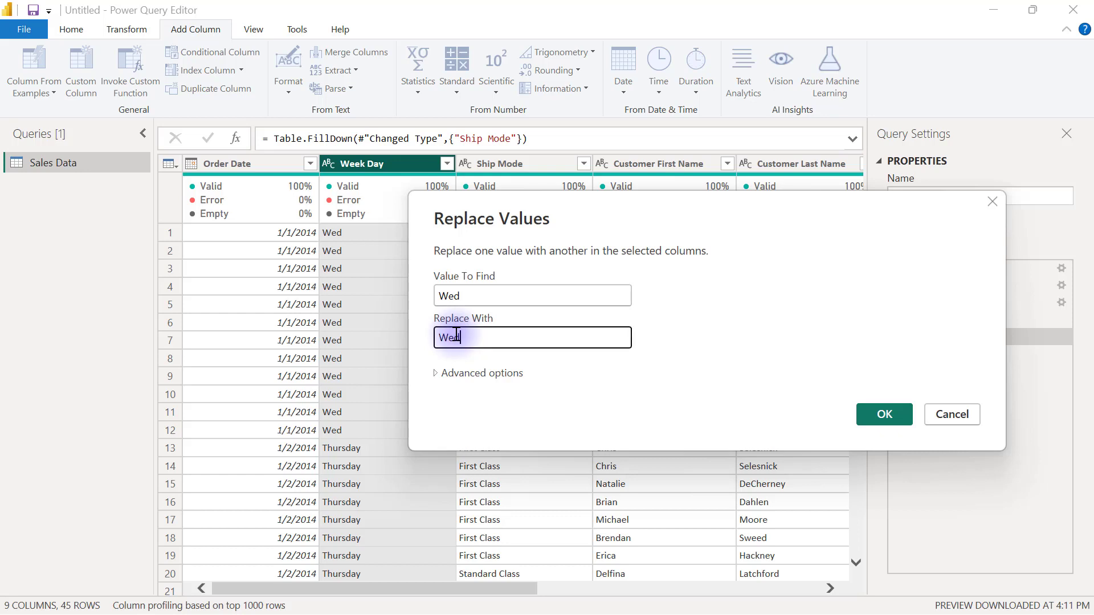
type("nesday")
left_click(879, 415)
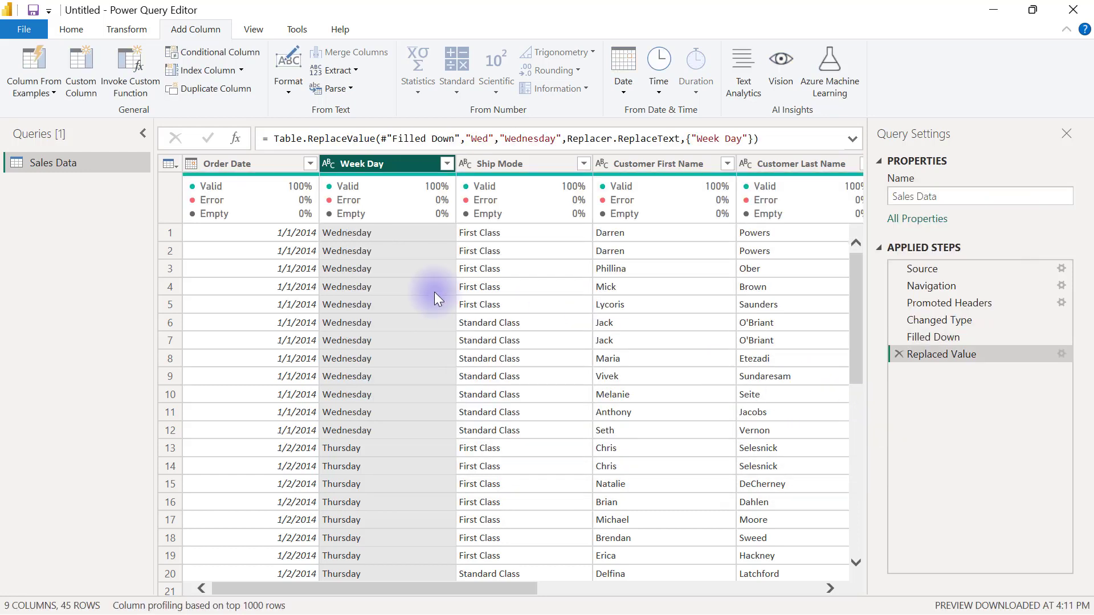
left_click_drag(518, 585, 595, 584)
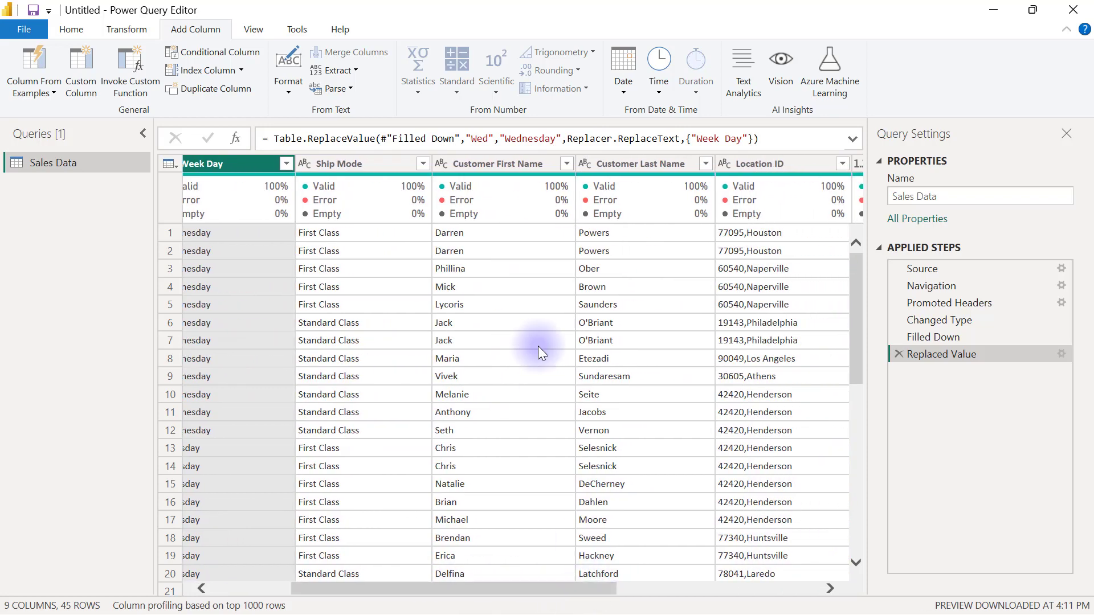
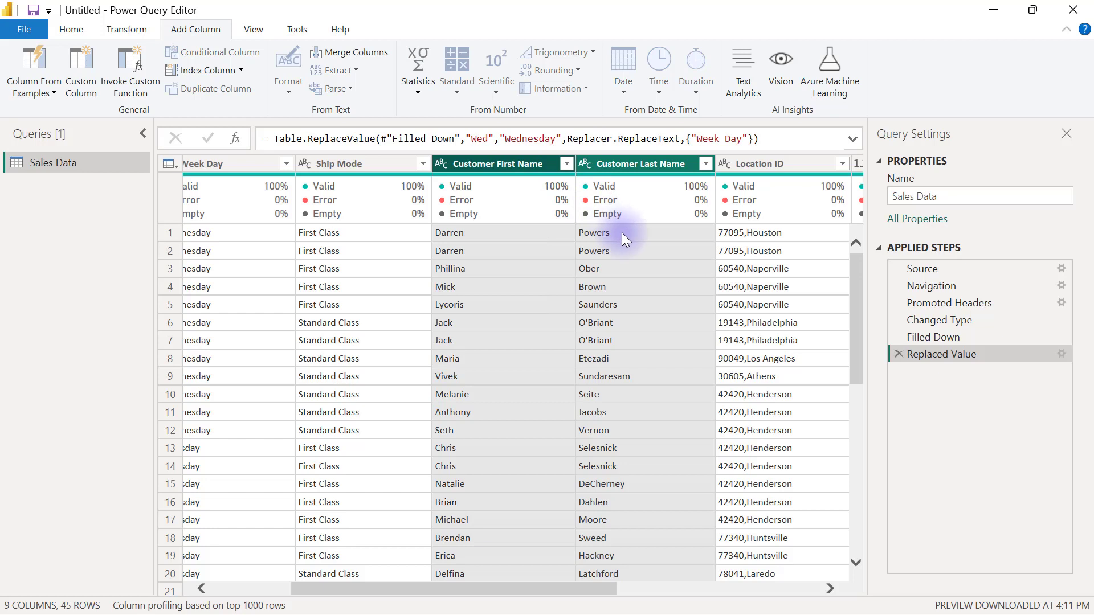
left_click(621, 233)
left_click(520, 237)
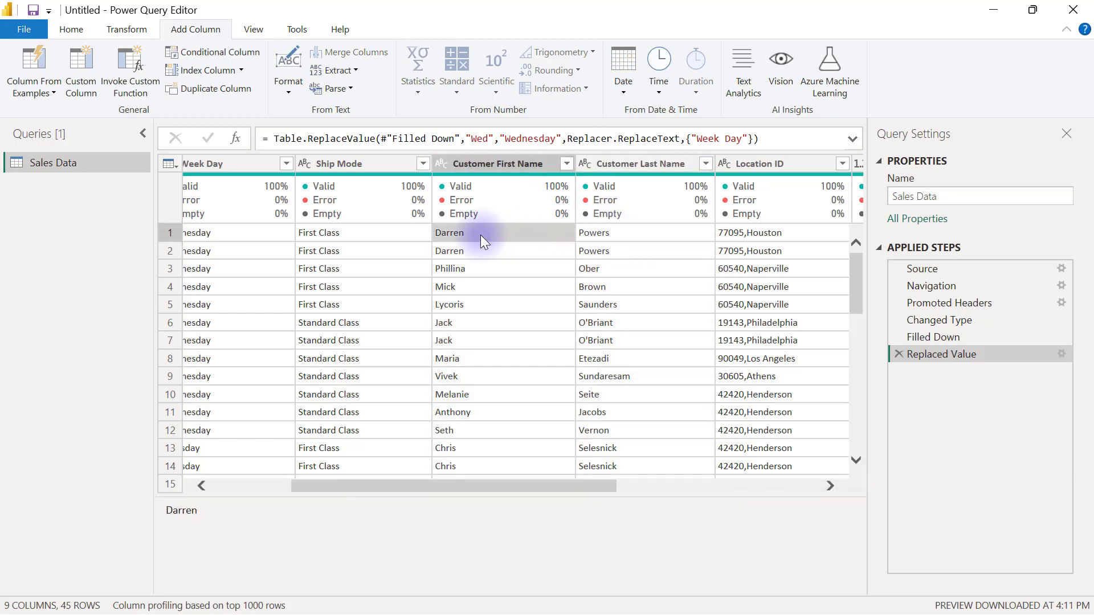
left_click(600, 235)
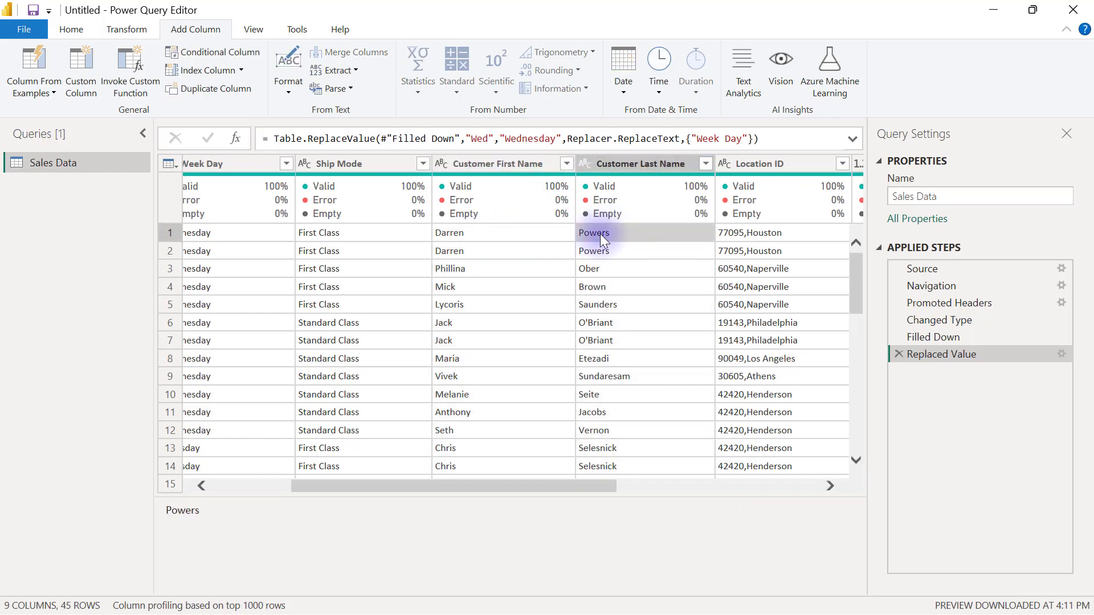
Select Customer First Name and Customer Last Name together and choose Merge Columns.
left_click(494, 163)
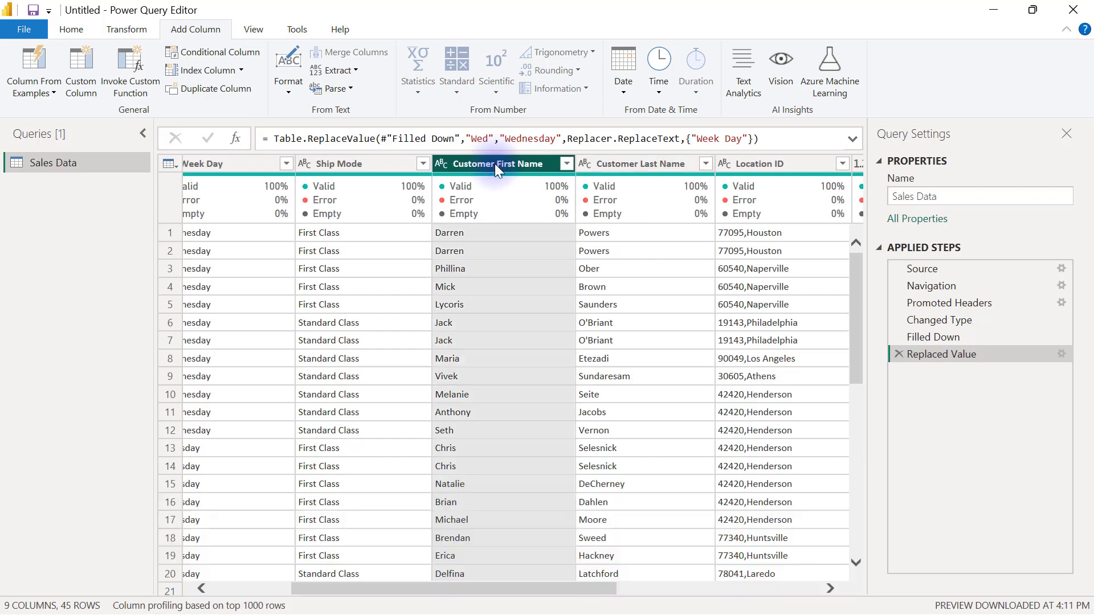
left_click(624, 160, "ctrl")
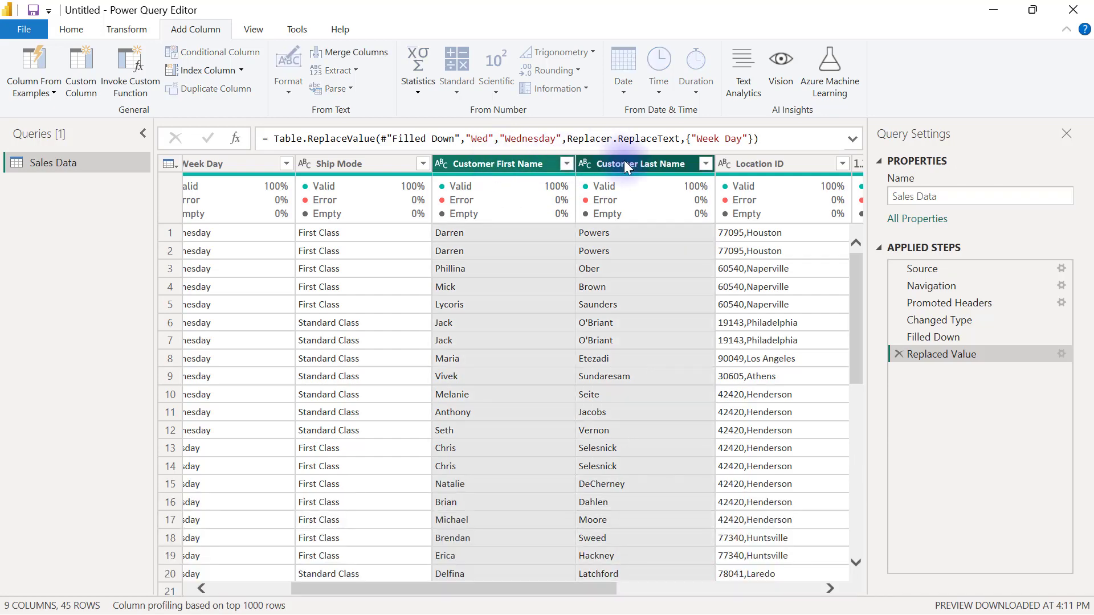
right_click(624, 164)
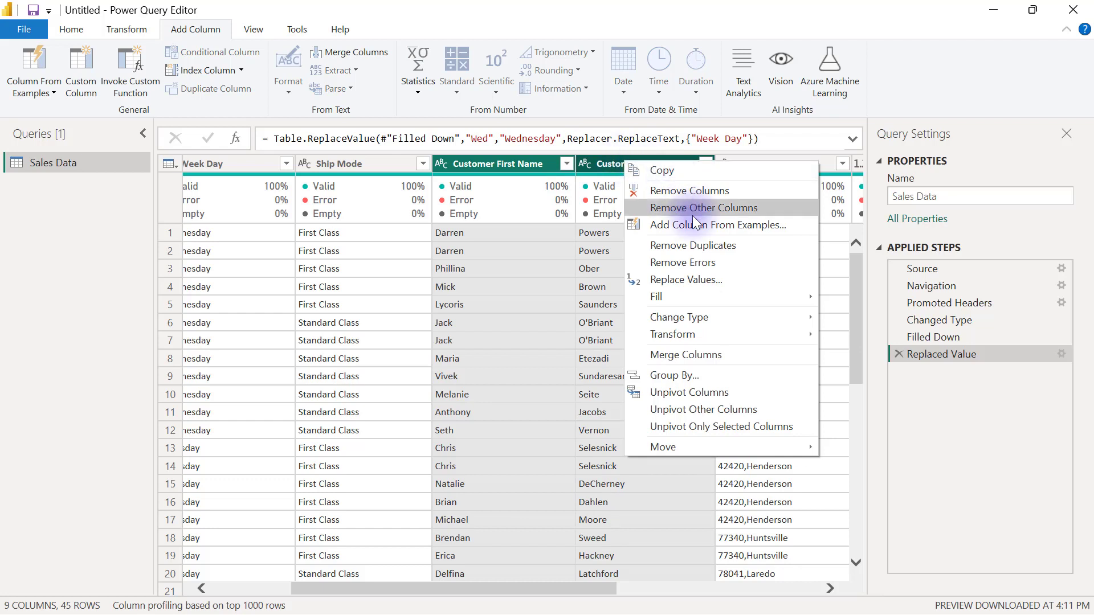
left_click(696, 356)
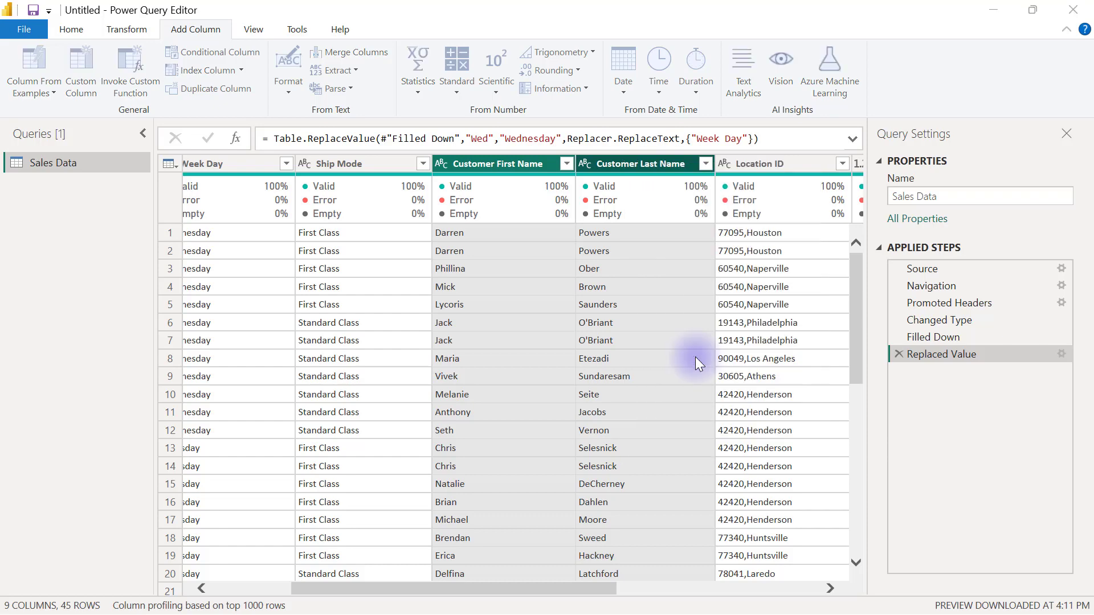
Merge the two name columns with a Space separator into a new column named Customer Name.
left_click_drag(537, 203, 685, 285)
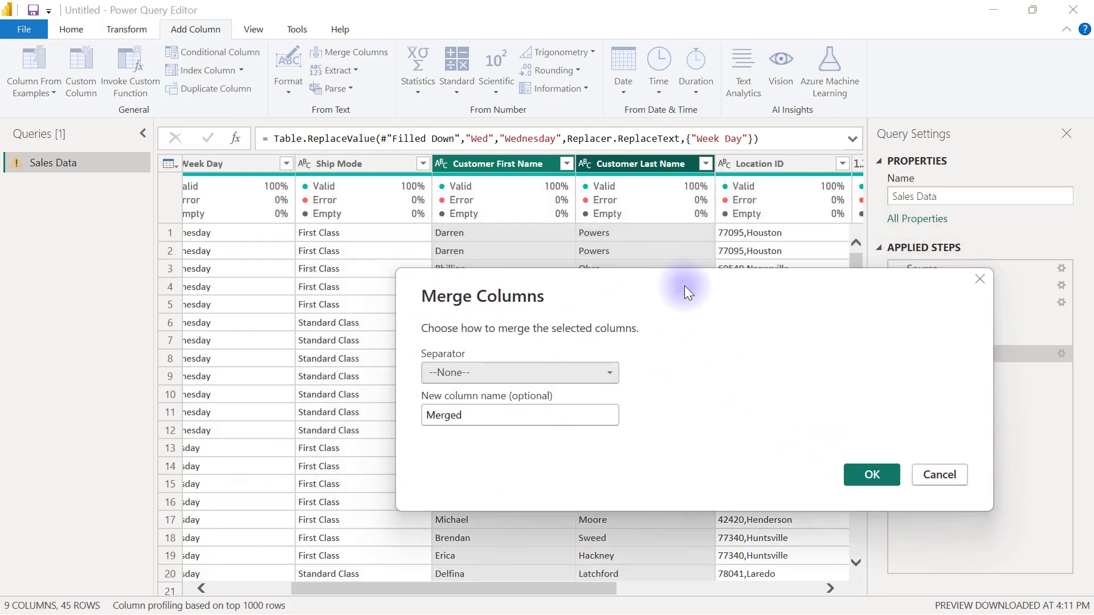
left_click(596, 370)
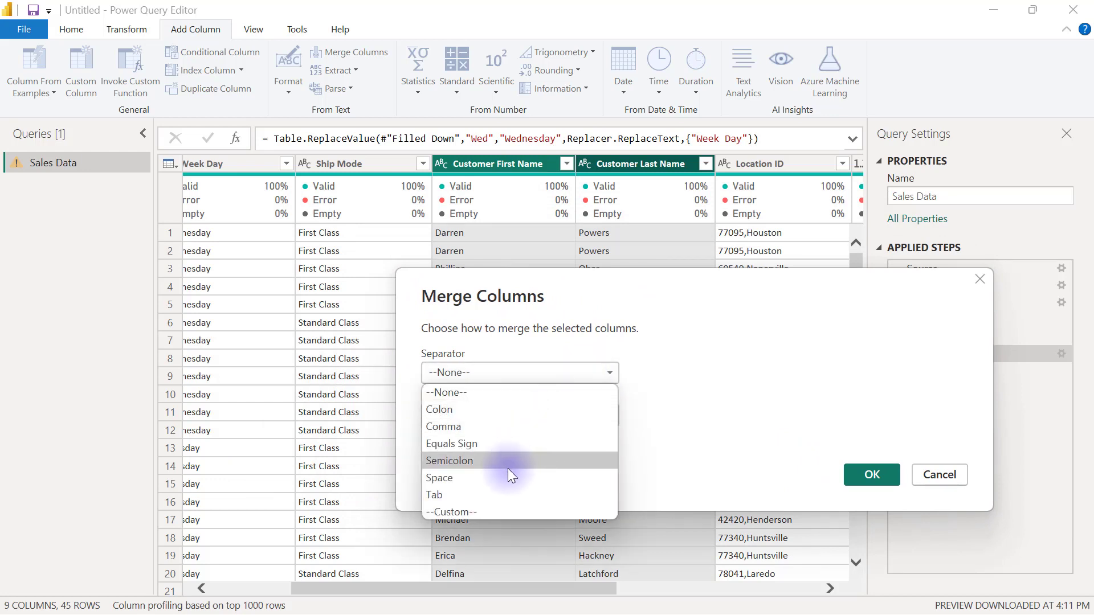
left_click(476, 478)
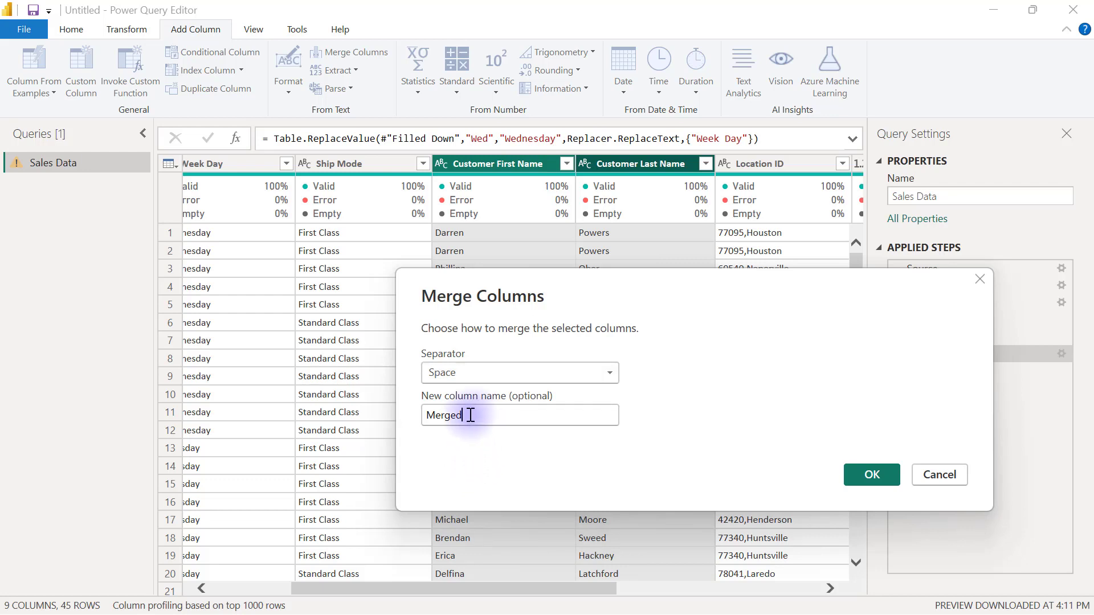
left_click_drag(469, 415, 428, 416)
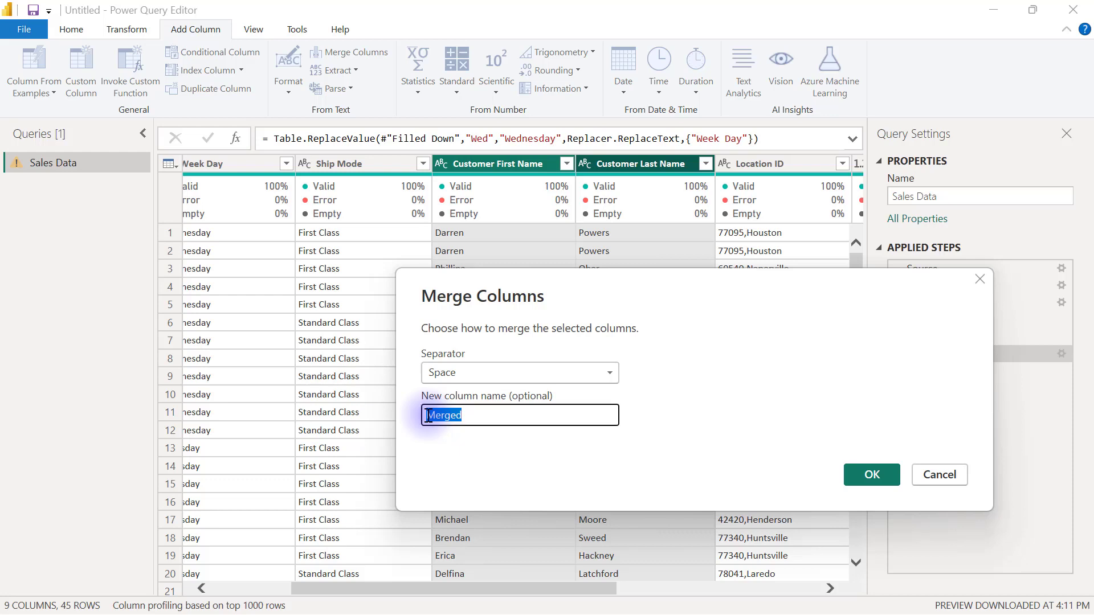
type("Customer ")
type("Fu")
key("BackSpace")
key("BackSpace")
type("Name")
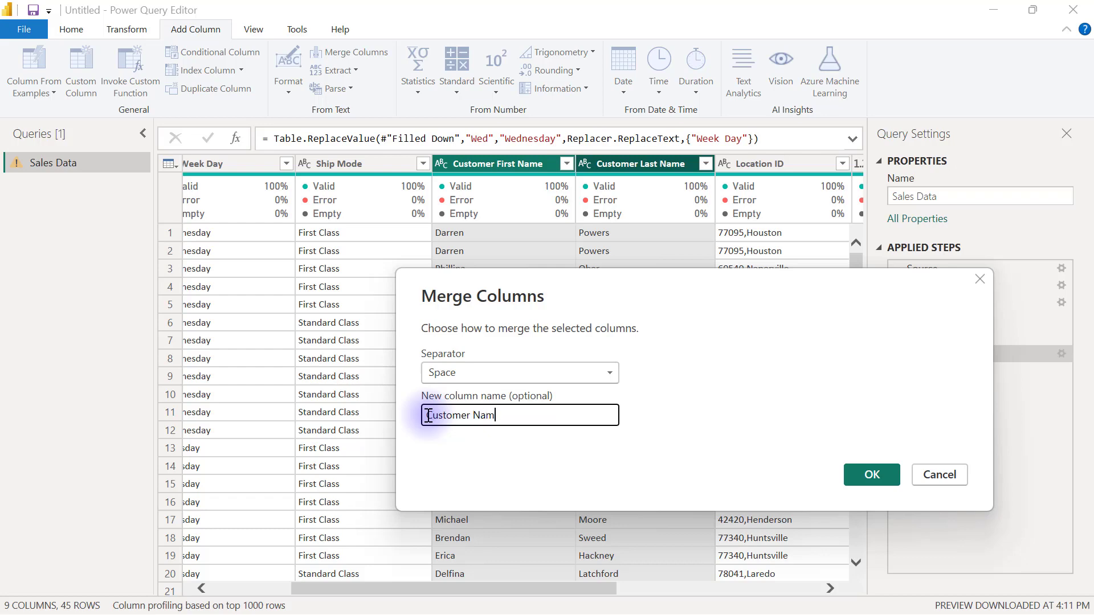
left_click(878, 472)
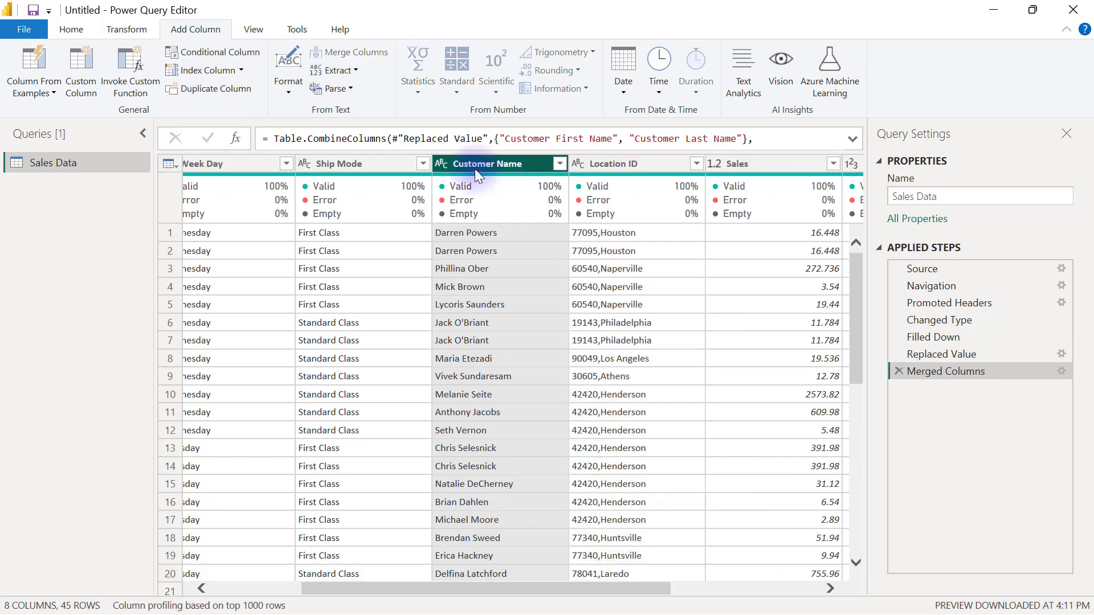
Choose Split Column > By Delimiter for the Location ID column.
left_click(638, 160)
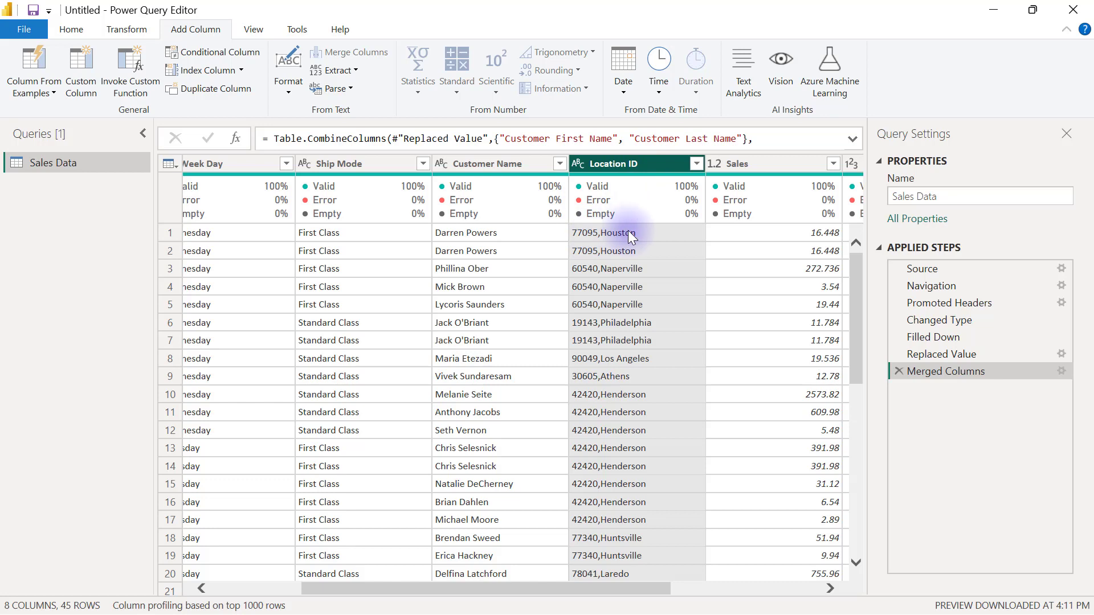
right_click(621, 167)
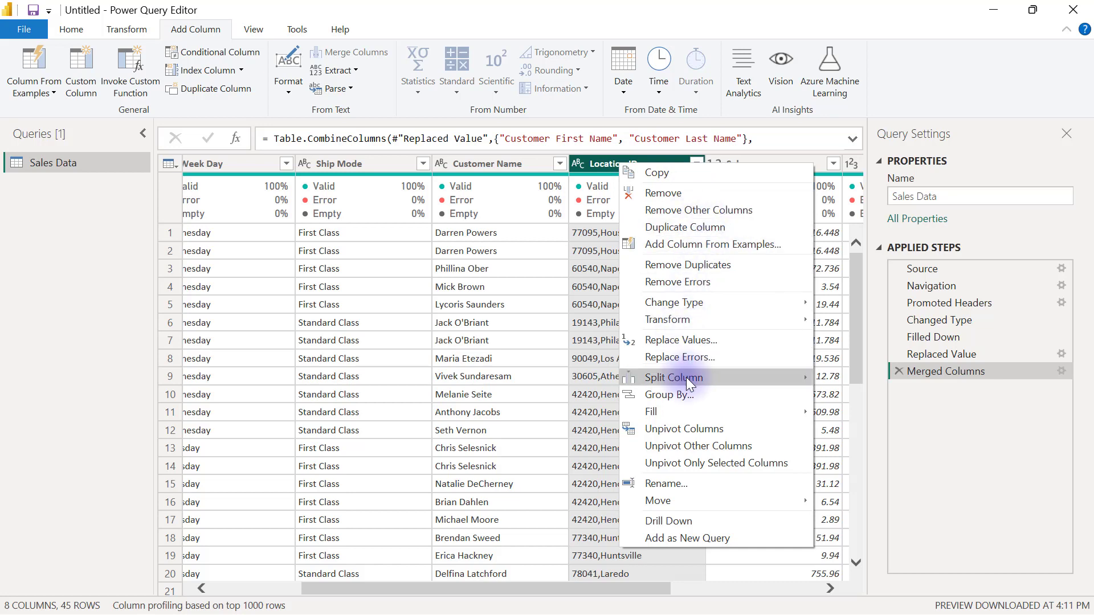
mouse_move(685, 377)
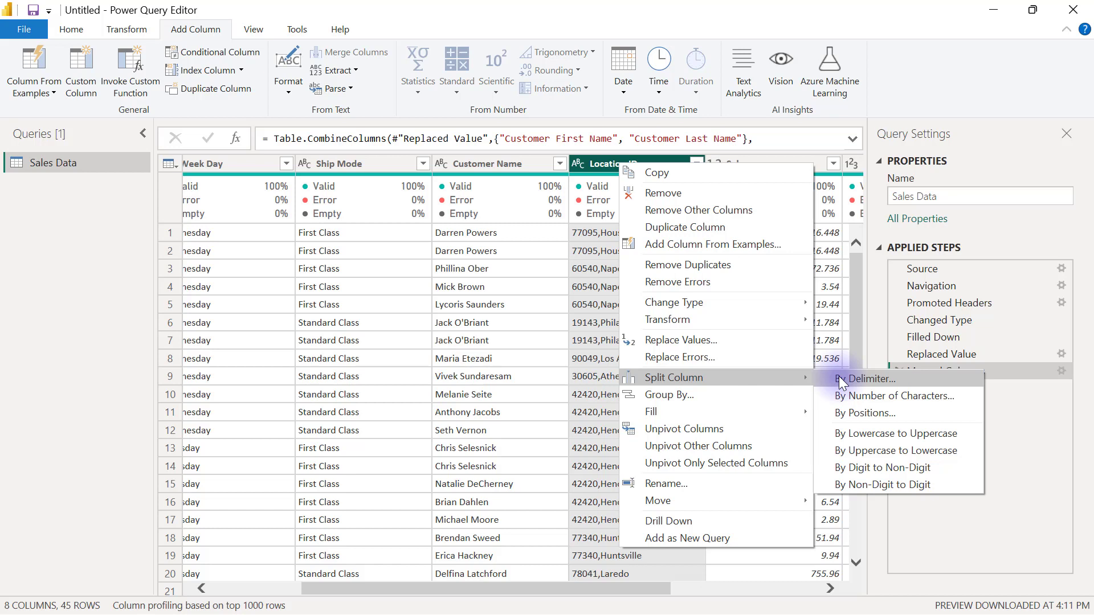
left_click(839, 377)
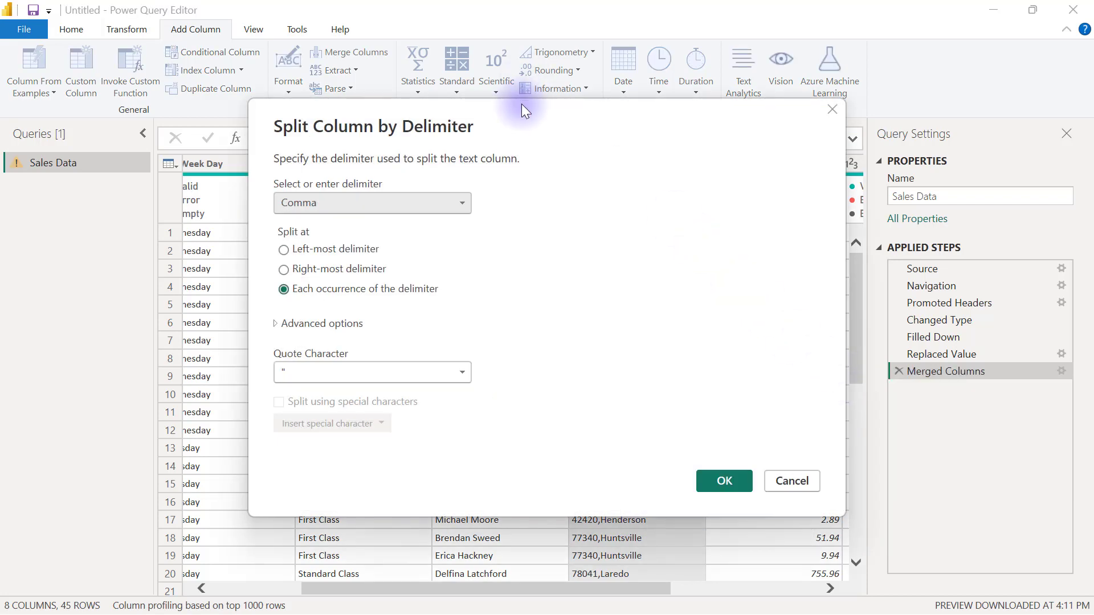
left_click_drag(533, 113, 549, 291)
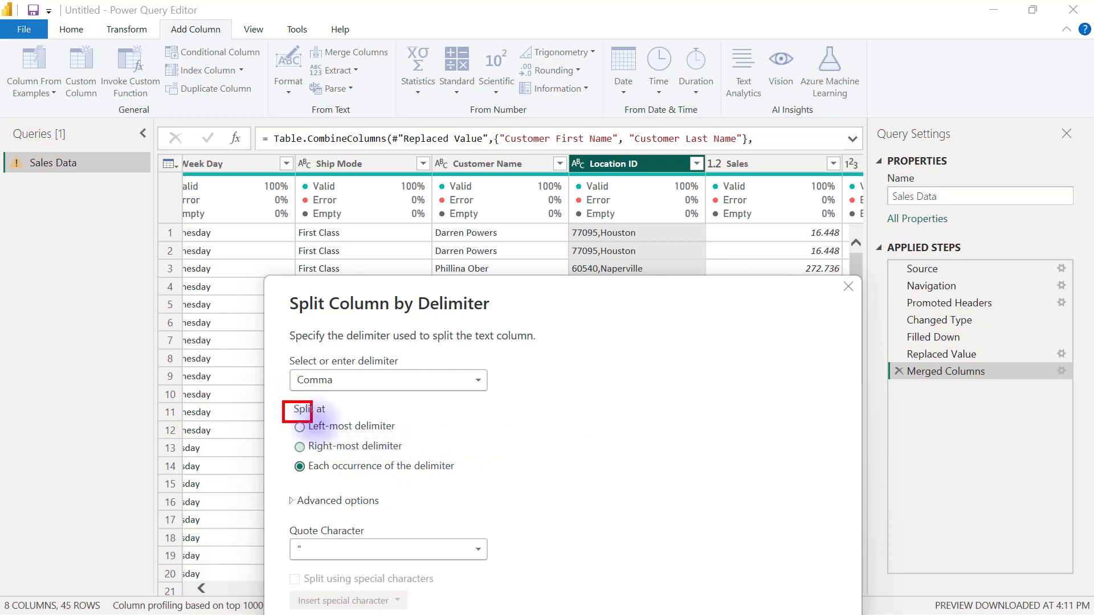
mouse_move(313, 410)
left_mouse_down()
mouse_move(444, 473)
mouse_move(423, 468)
left_mouse_up()
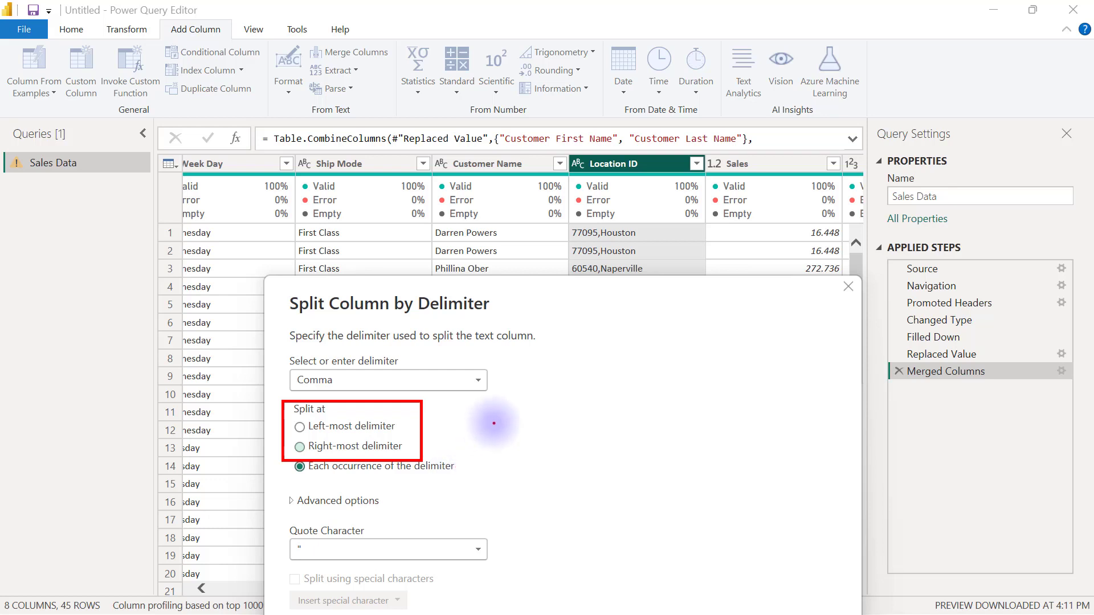
left_click_drag(590, 307, 577, 160)
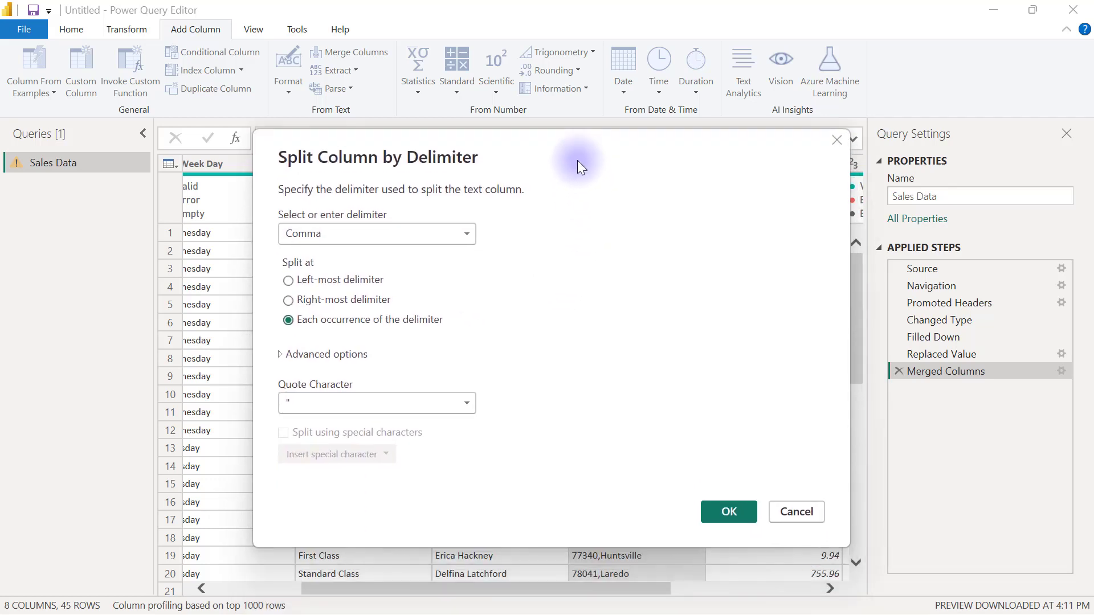
Split Location ID at each comma into Location ID.1 and Location ID.2, then select Location ID.2.
left_click(729, 512)
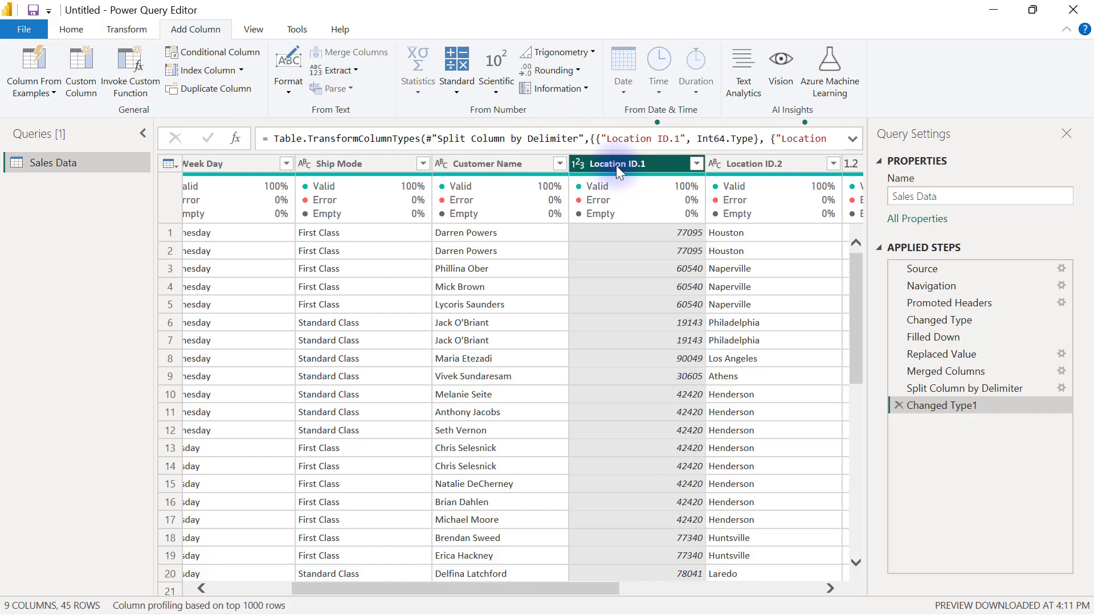
left_click(764, 161)
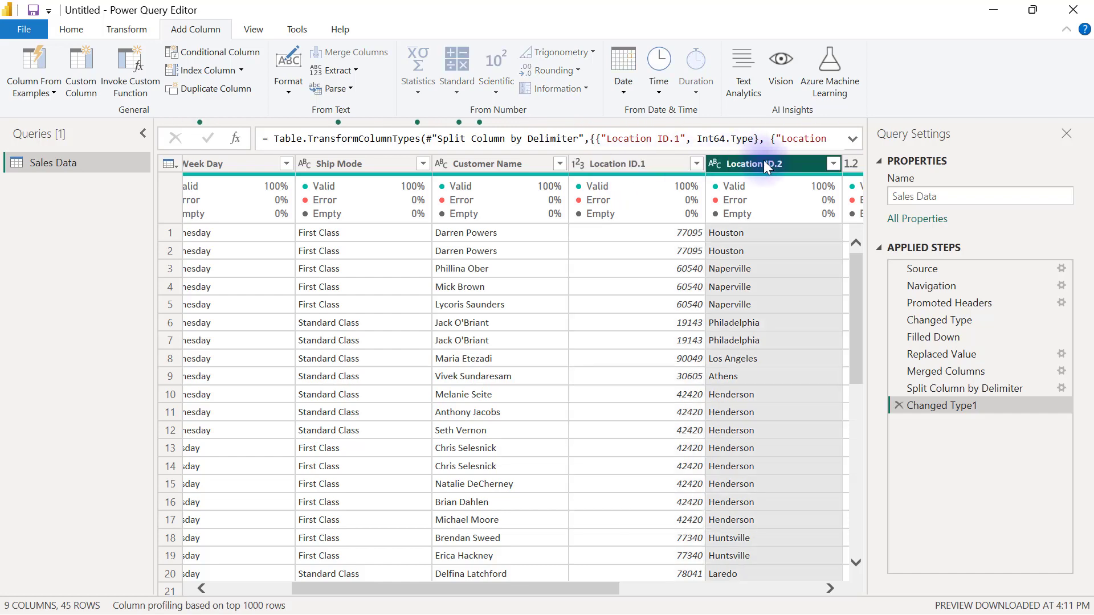